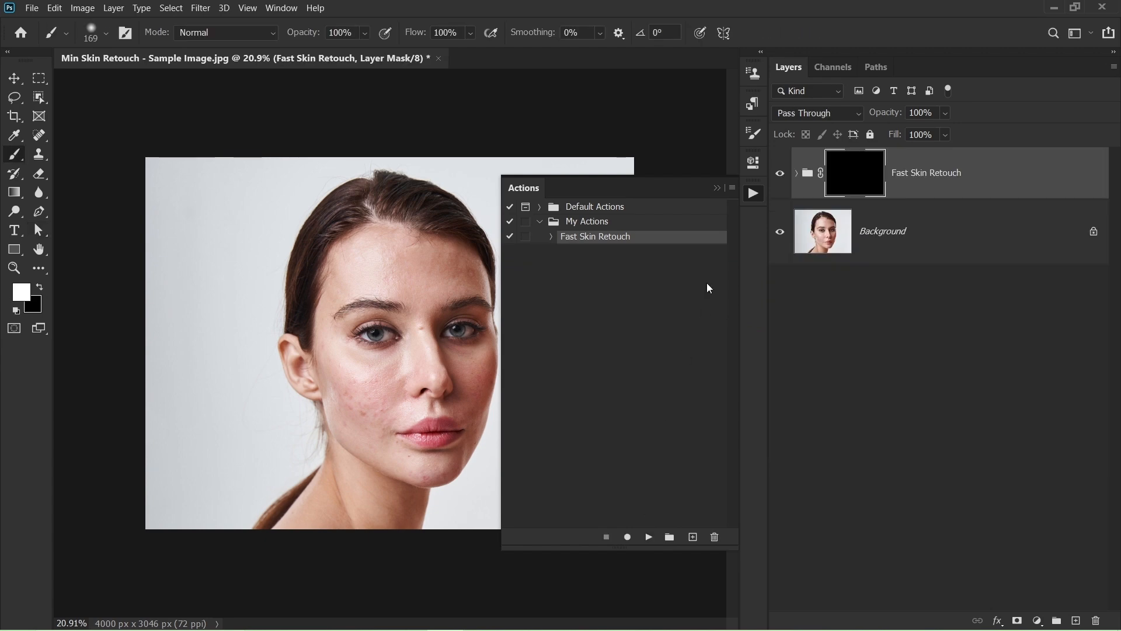
- Paint white on the Fast Skin Retouch group's mask over the cheeks, chin, nose, mouth area and forehead to smooth the blemished skin
click(718, 188)
mouse_move(376, 394)
mouse_down()
mouse_move(403, 394)
mouse_move(332, 358)
mouse_move(310, 390)
mouse_up()
click(358, 368)
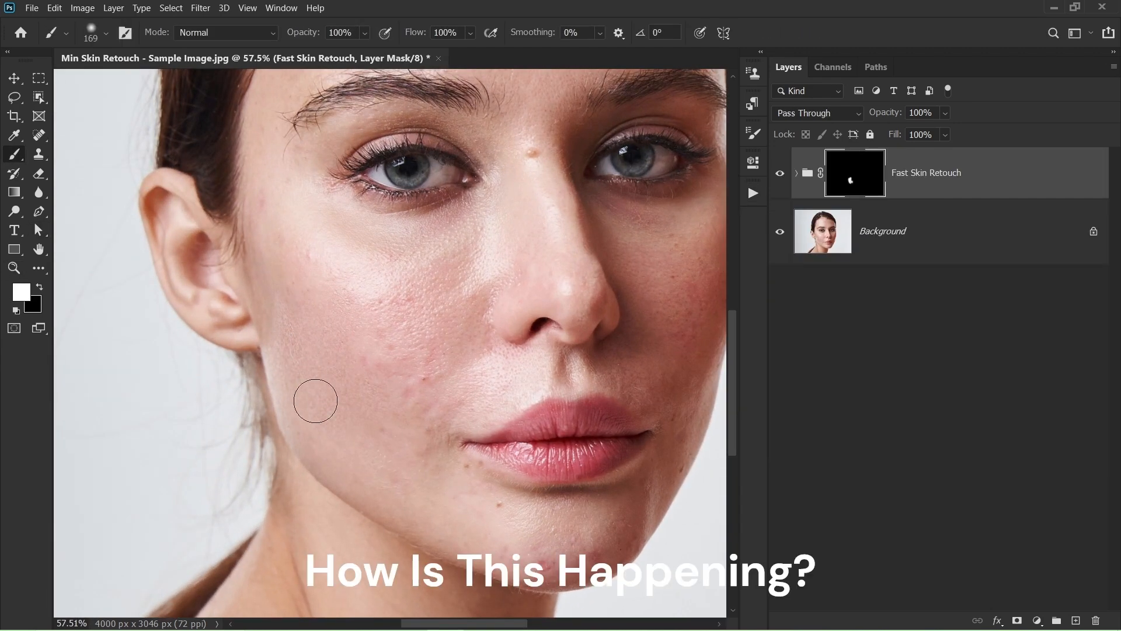
mouse_move(399, 330)
mouse_down()
mouse_move(401, 473)
mouse_move(442, 459)
mouse_move(497, 509)
mouse_move(426, 456)
mouse_move(415, 465)
mouse_move(521, 531)
mouse_move(547, 564)
mouse_move(601, 549)
mouse_move(655, 453)
mouse_up()
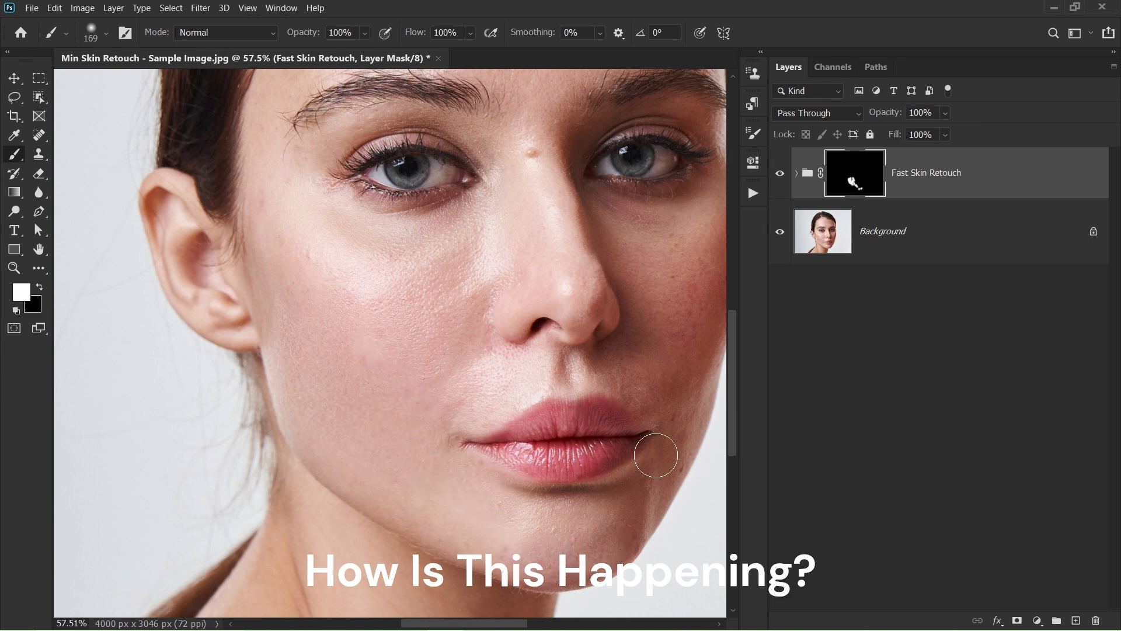
drag(632, 332, 506, 365)
mouse_move(535, 289)
mouse_down()
mouse_move(558, 480)
mouse_move(491, 555)
mouse_move(363, 571)
mouse_up()
drag(289, 378, 377, 478)
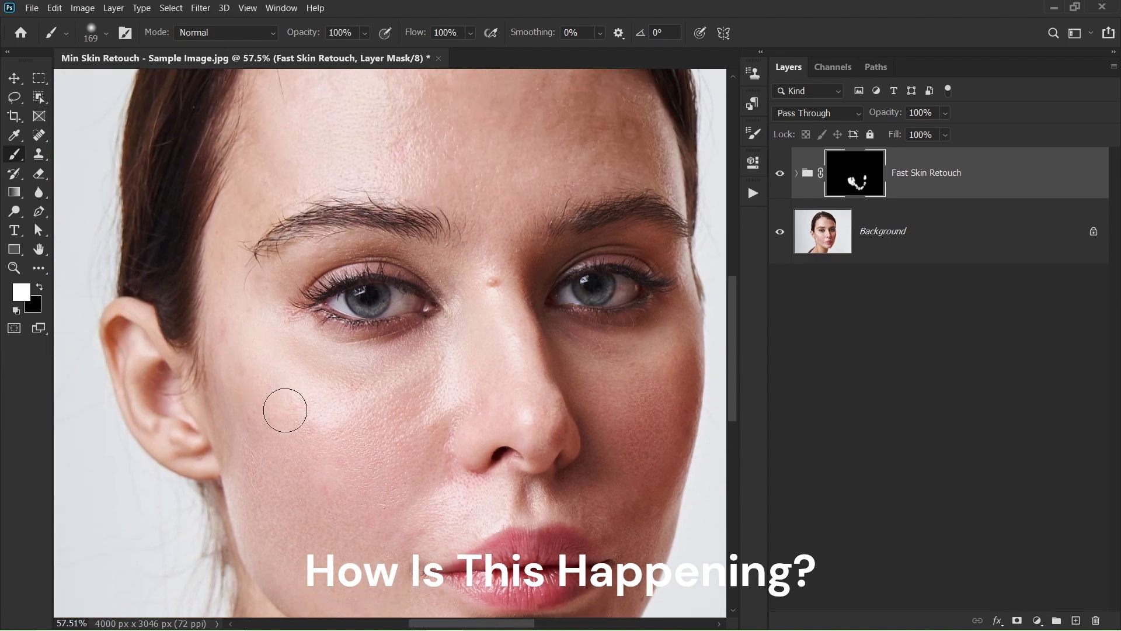
scroll(245, 386, up, 3)
mouse_move(251, 408)
mouse_down()
mouse_move(253, 350)
mouse_move(237, 320)
mouse_move(214, 355)
mouse_move(231, 387)
mouse_up()
mouse_move(368, 260)
mouse_down()
mouse_move(345, 290)
mouse_move(426, 251)
mouse_move(496, 286)
mouse_move(472, 220)
mouse_move(512, 300)
mouse_move(528, 370)
mouse_up()
key(z)
key(b)
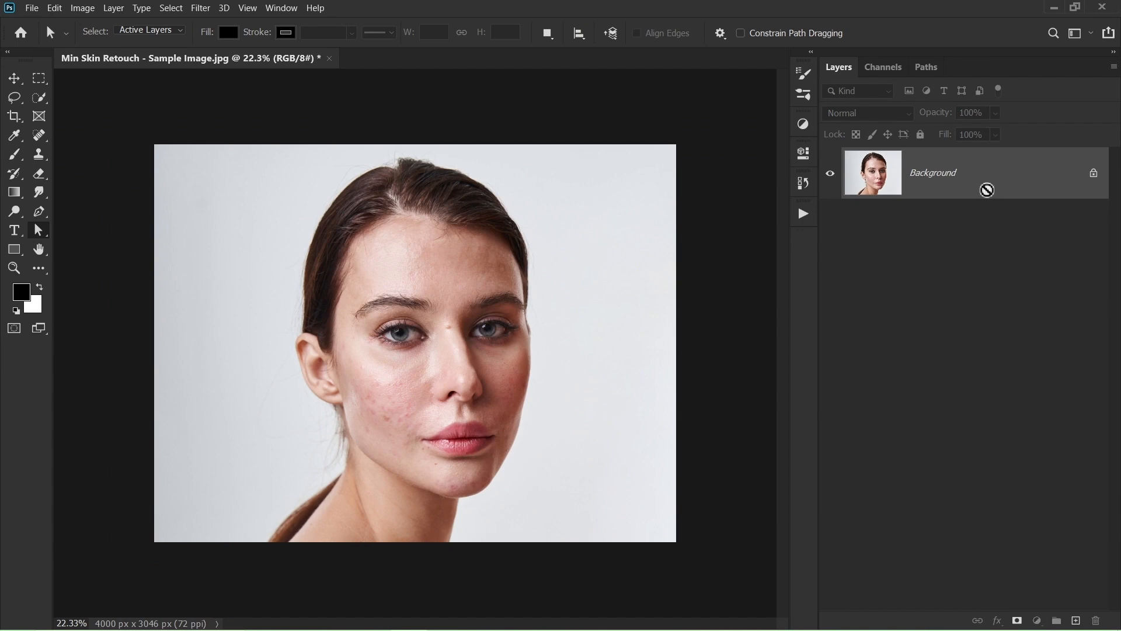
- Duplicate the Background layer twice and hide the topmost copy
key(ctrl+j)
key(ctrl+j)
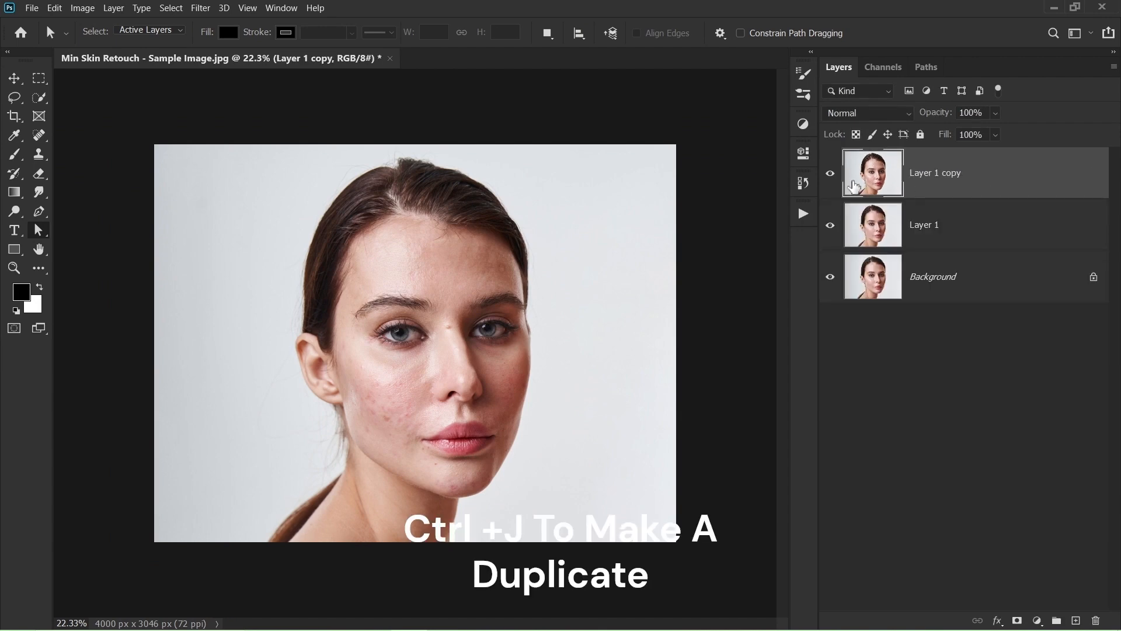
click(830, 173)
- Rename the lower duplicate, Layer 1, as Colour
double_click(930, 227)
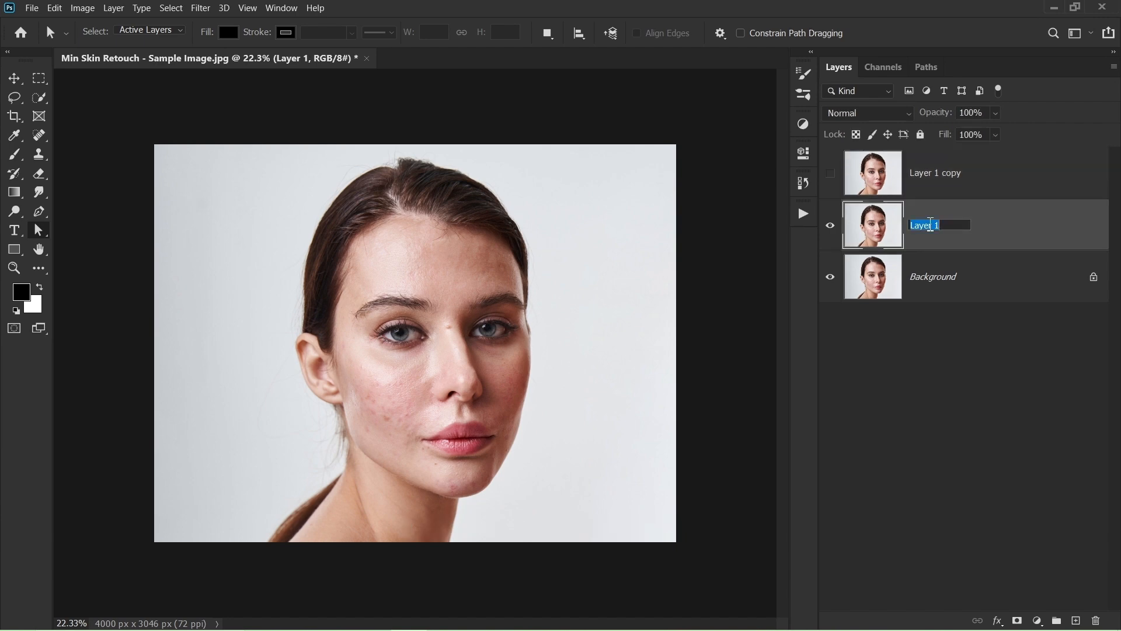
key(BackSpace)
text(Colour)
click(993, 227)
- Convert the Colour layer for smart filters and apply the Median noise filter with a radius of 120 pixels
click(193, 12)
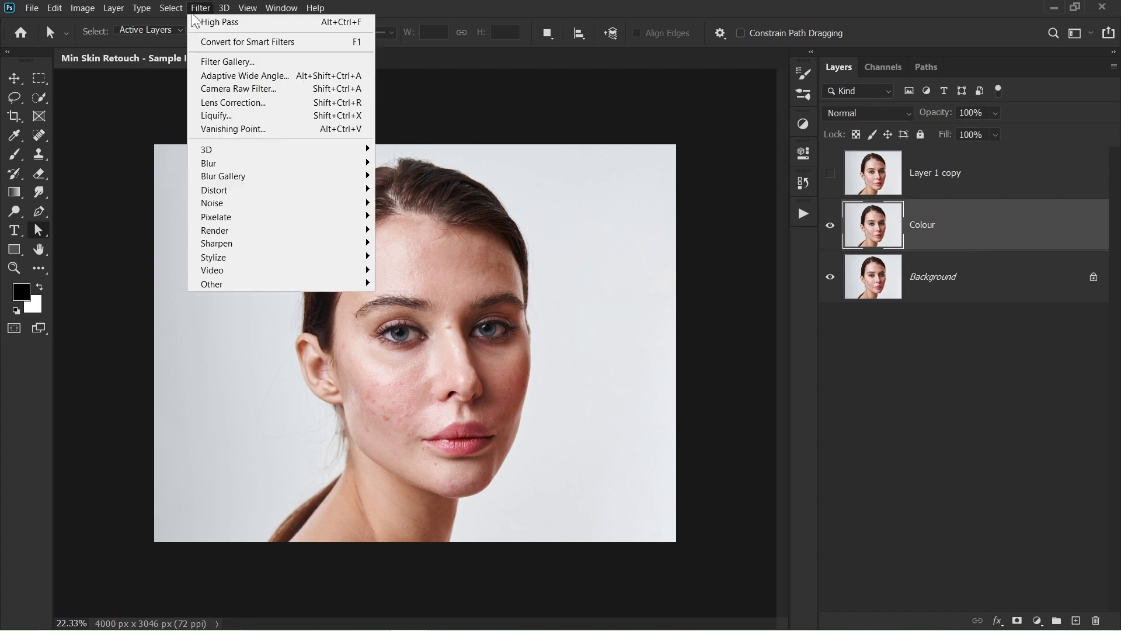
click(201, 43)
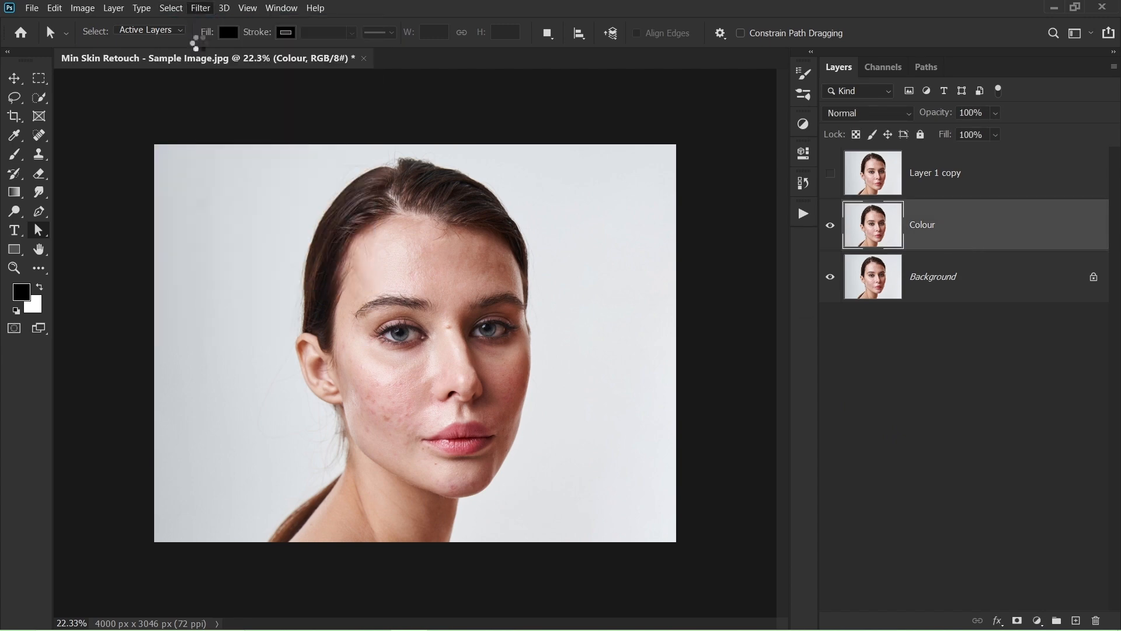
click(204, 13)
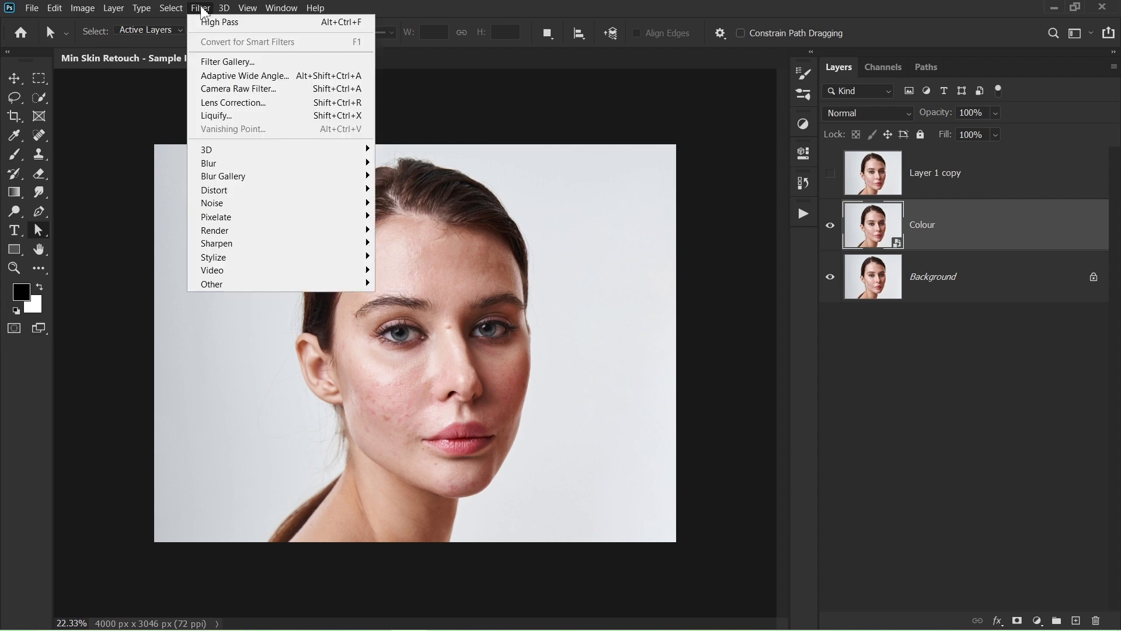
mouse_move(236, 204)
click(394, 242)
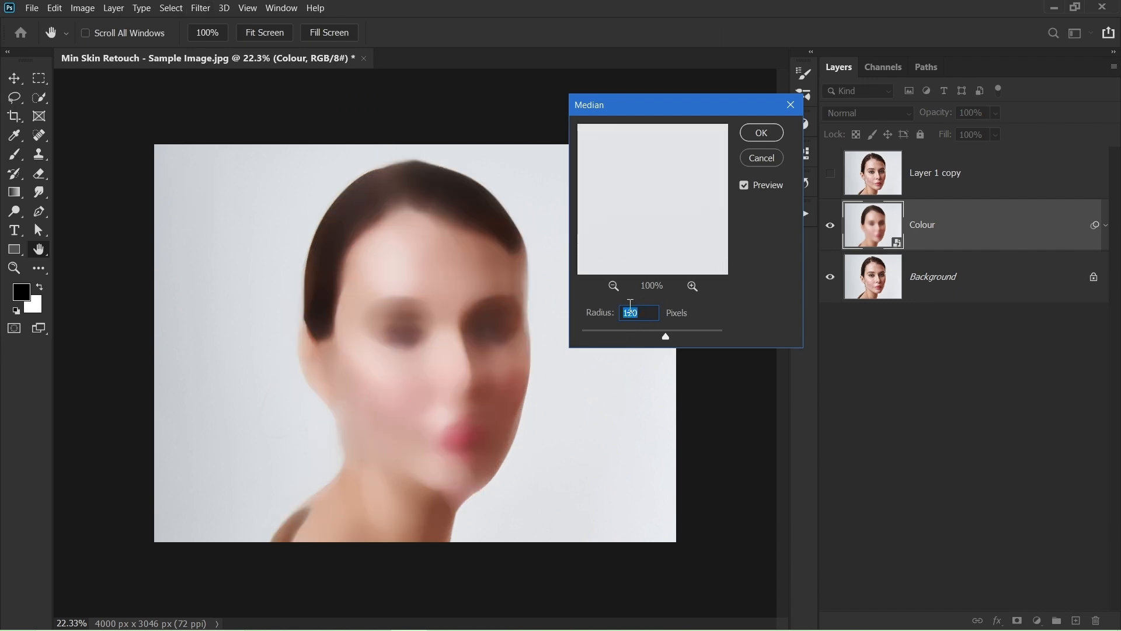
click(750, 133)
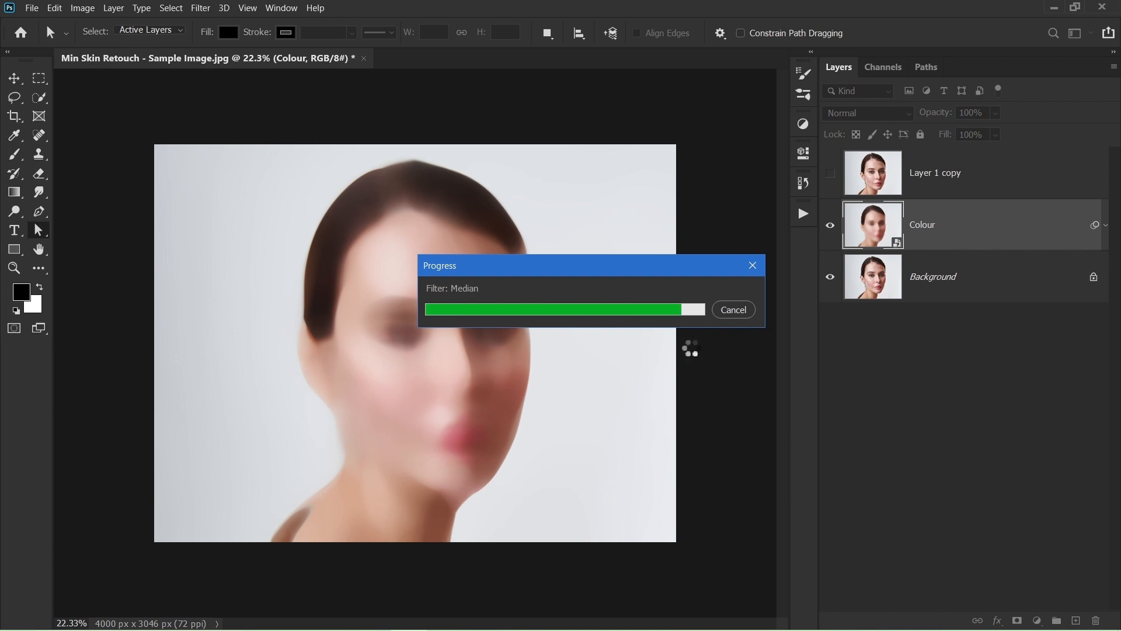
- Create a new layer above Colour in Overlay mode, filled with the neutral 50% gray
key(ctrl+shift+n)
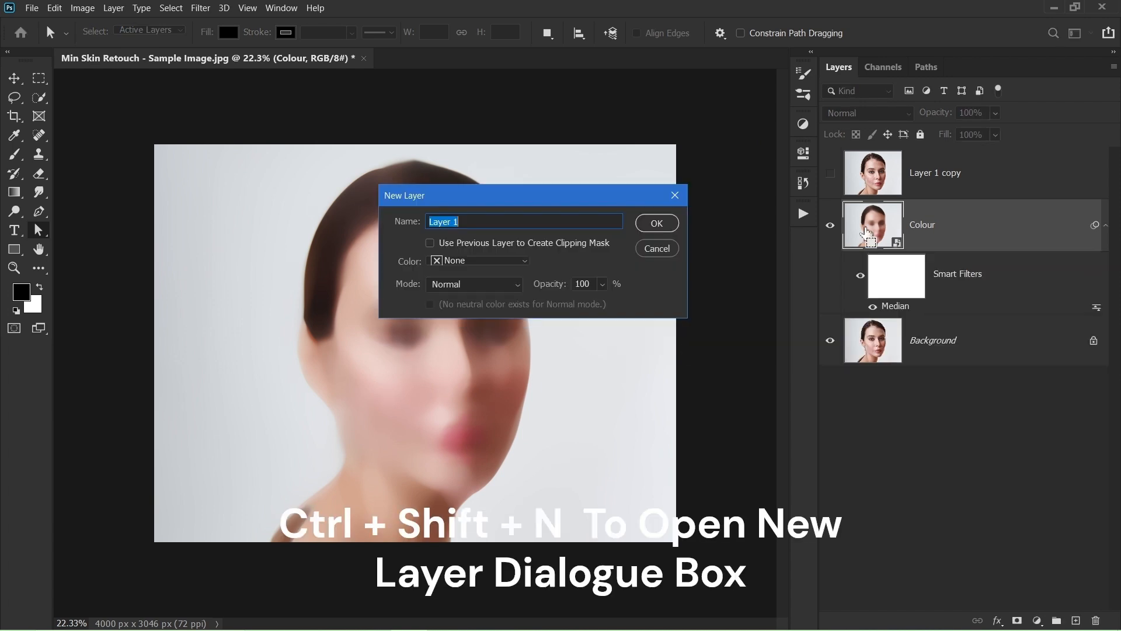
click(474, 283)
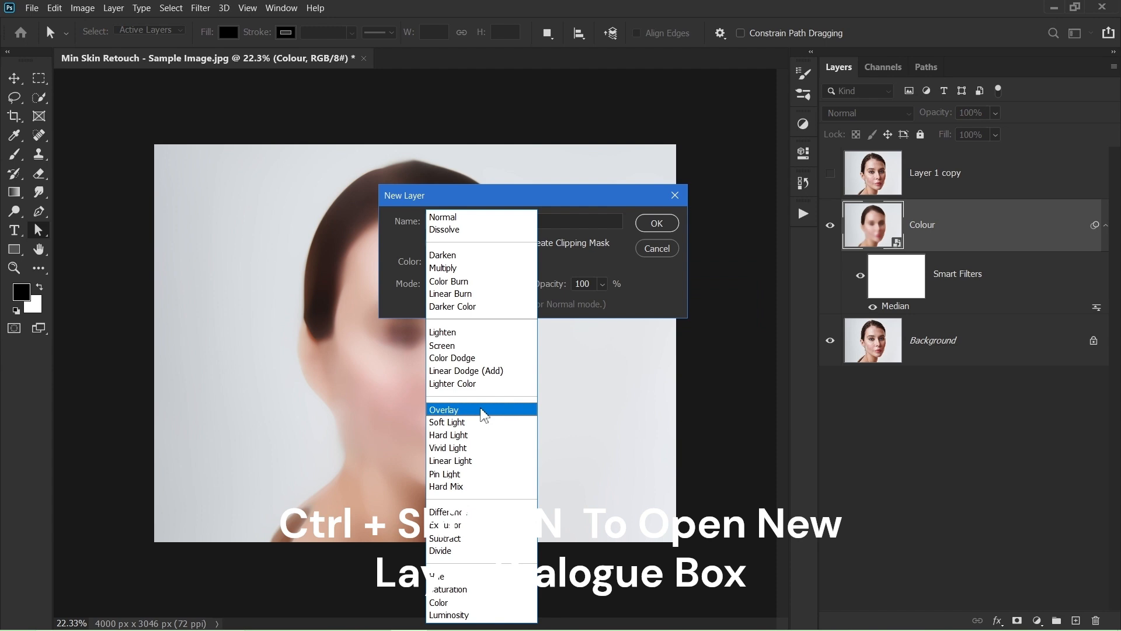
click(483, 410)
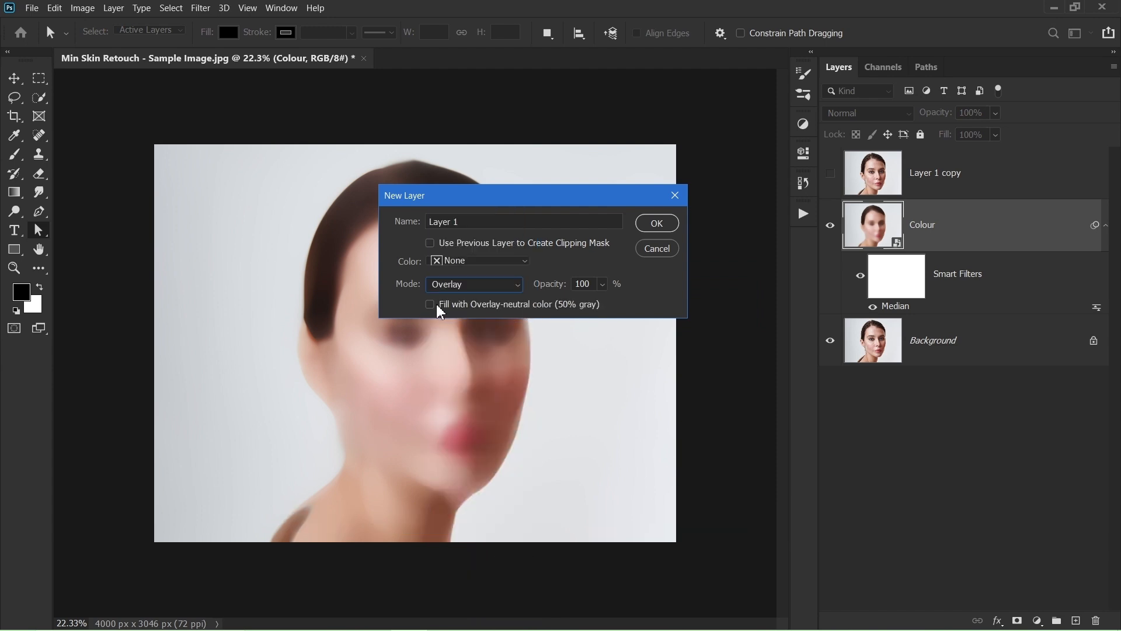
click(651, 230)
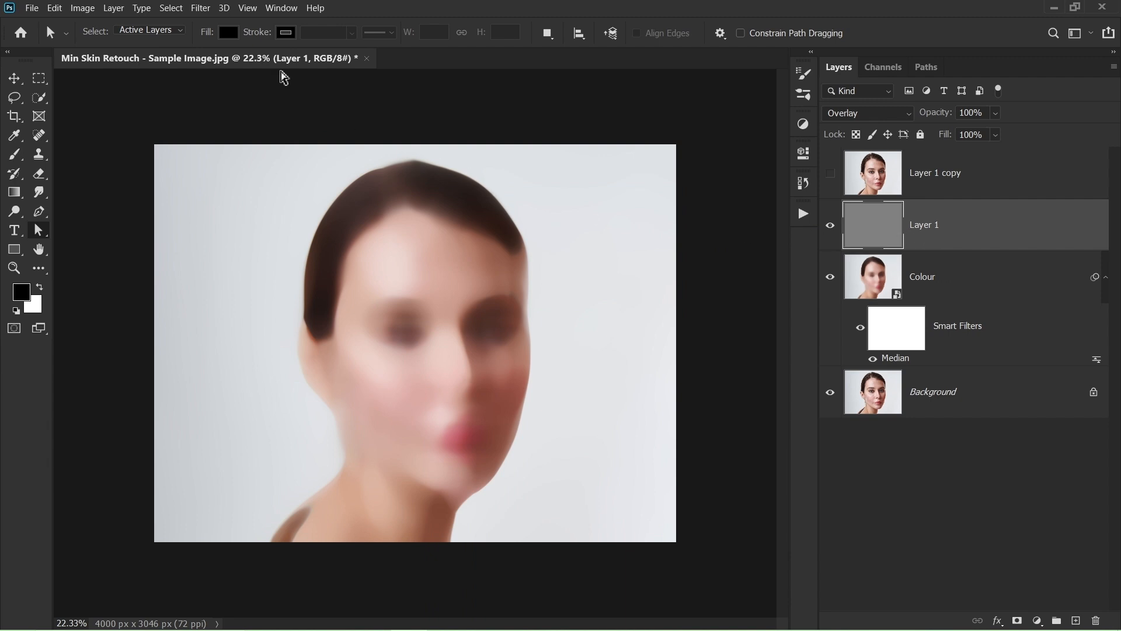
- Convert the gray layer for smart filters and add 30% uniform, monochromatic noise
click(205, 16)
click(207, 41)
click(201, 8)
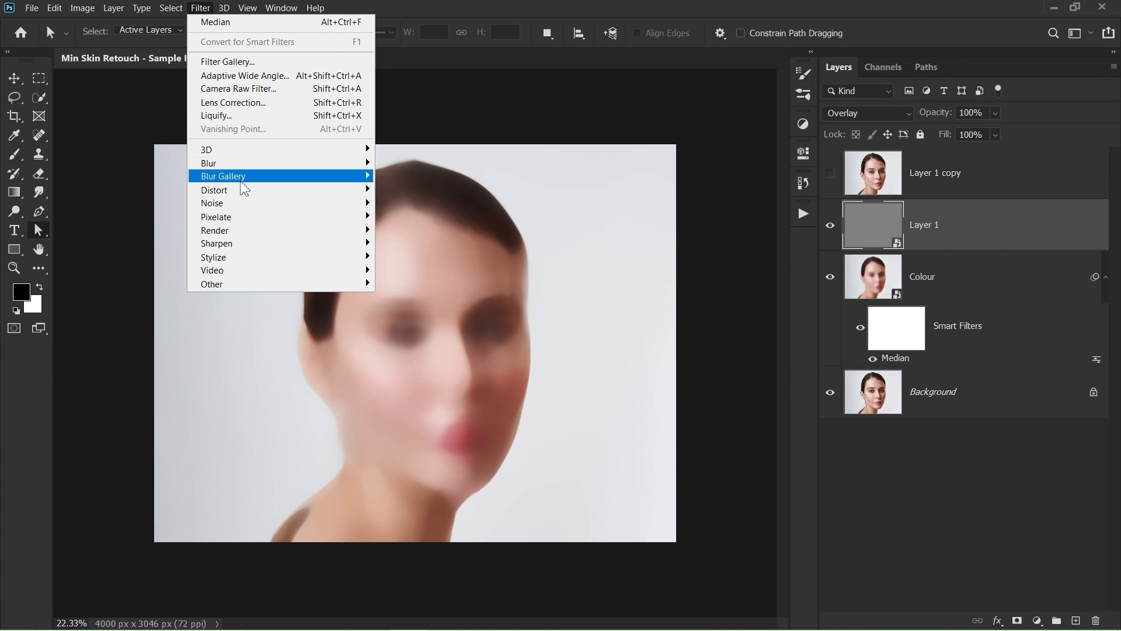
mouse_move(242, 216)
click(388, 203)
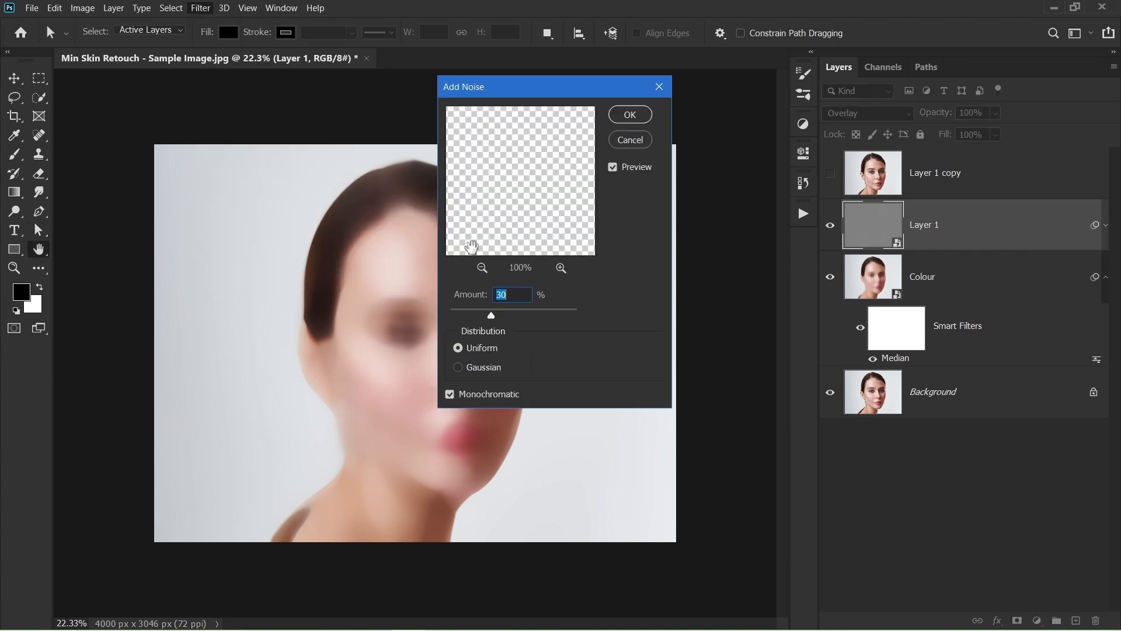
drag(517, 104, 654, 106)
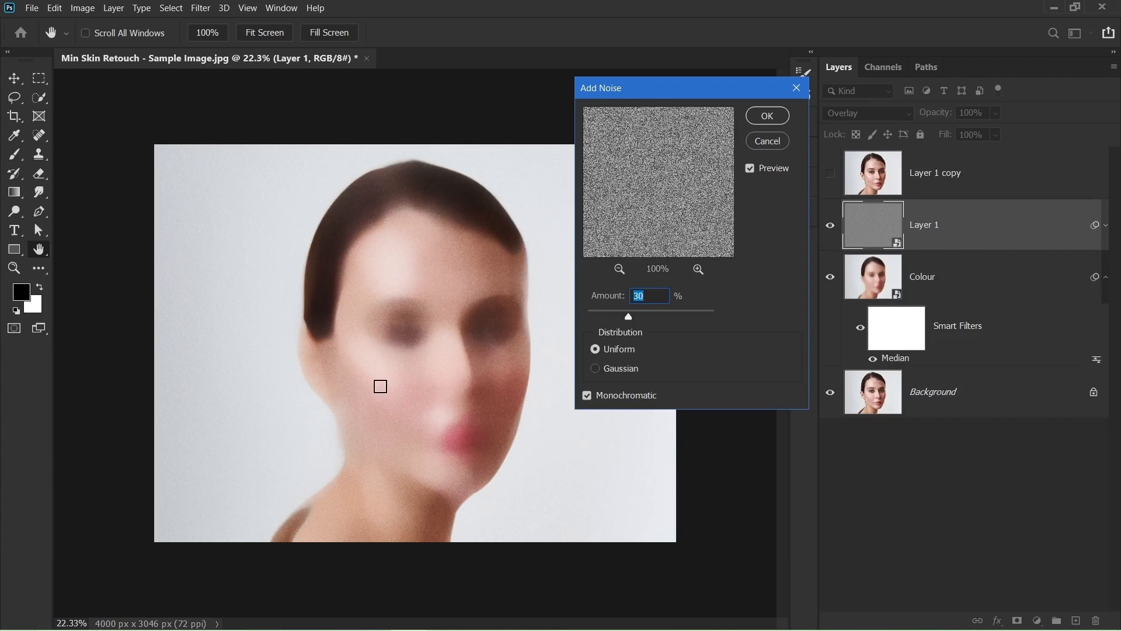
click(768, 117)
- Soften the noise on the gray layer with a Gaussian Blur of 1.8 pixels radius
key(z)
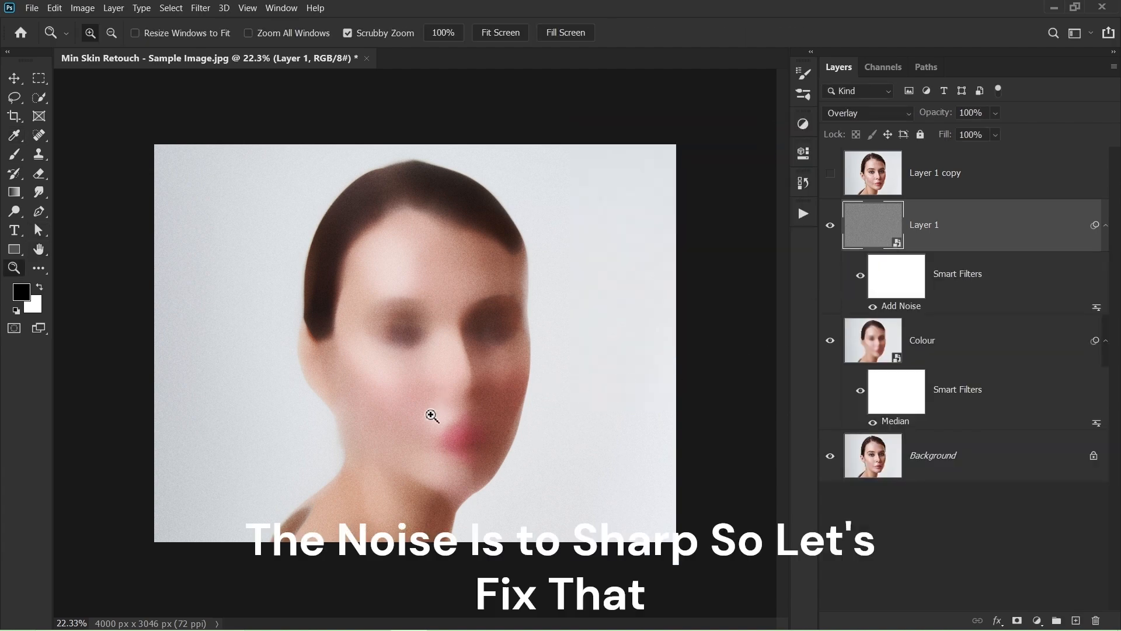
click(432, 415)
key(a)
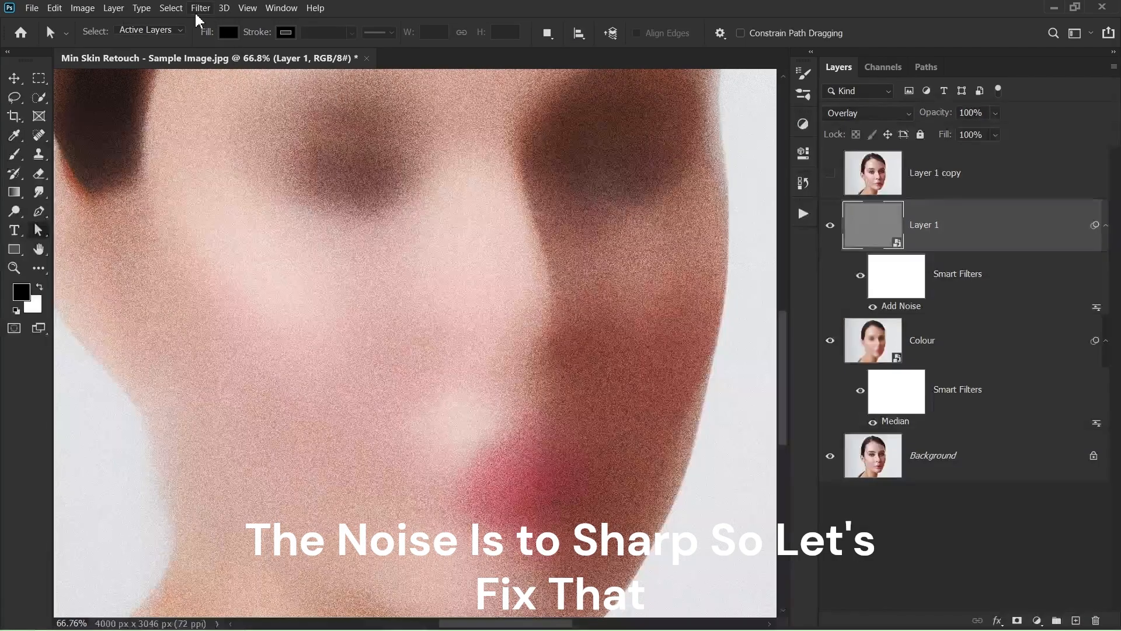
click(198, 10)
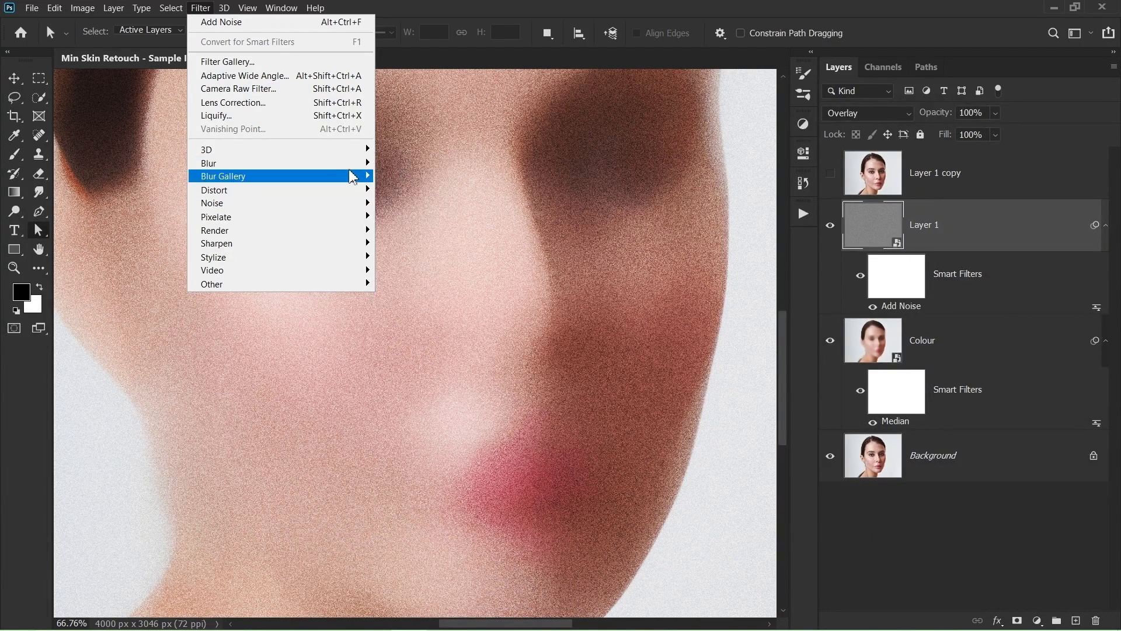
mouse_move(365, 164)
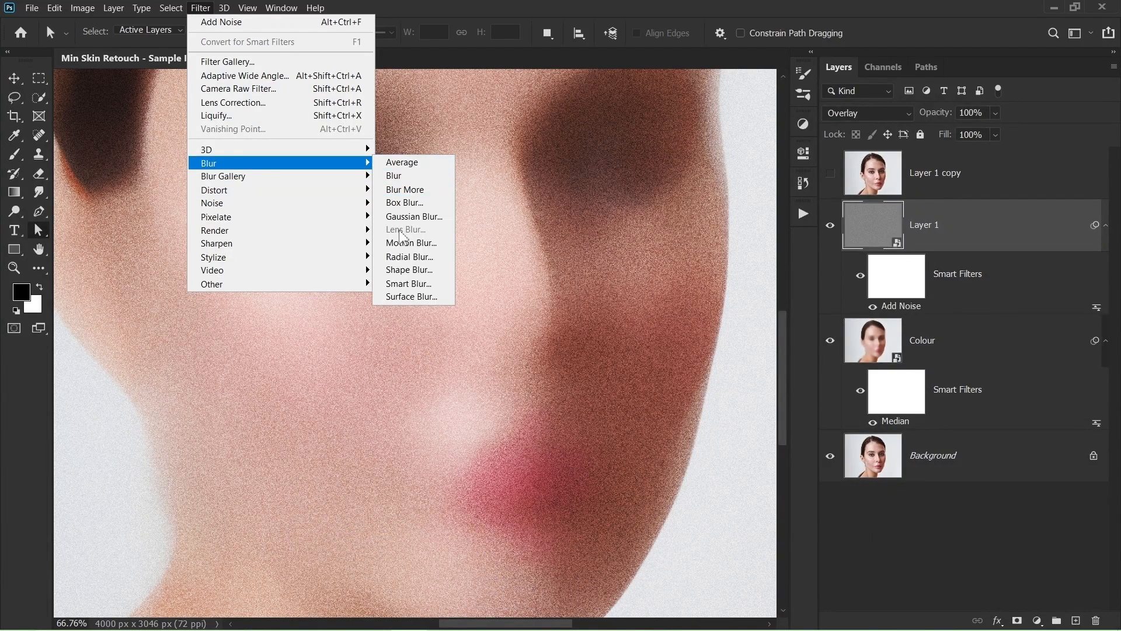
click(411, 216)
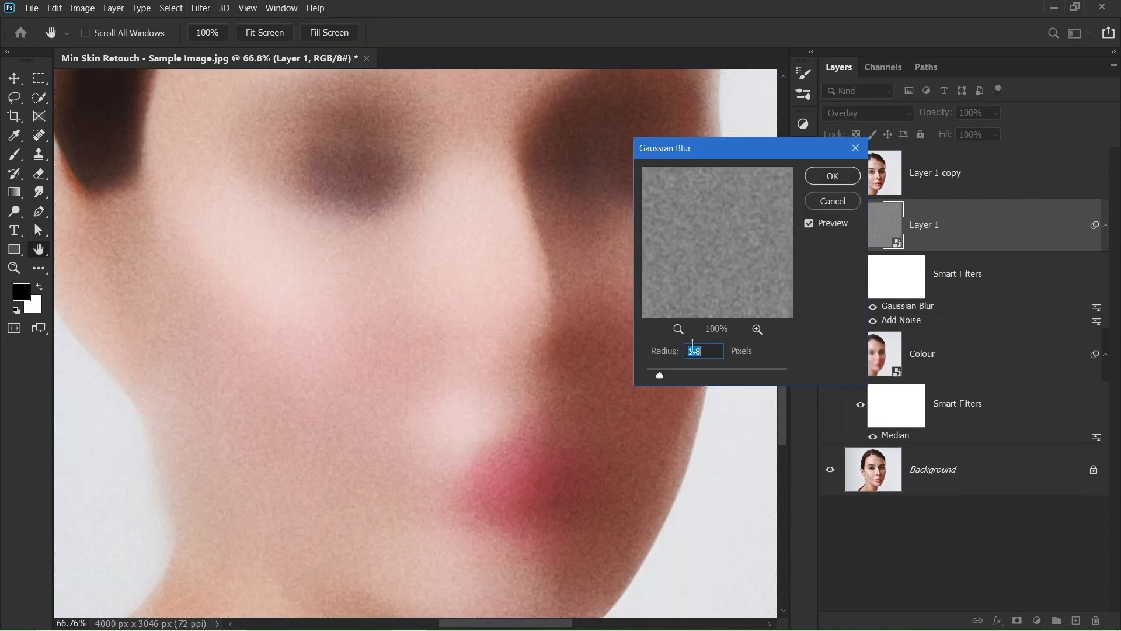
click(834, 176)
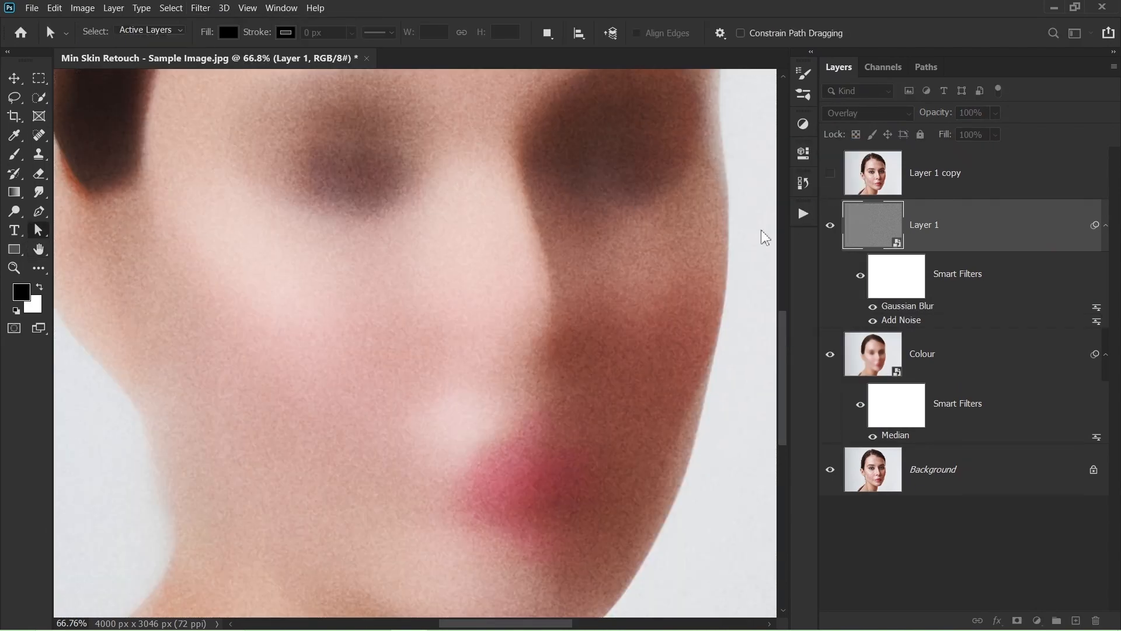
- Rename the gray noise layer as Texture and deselect it
key(z)
drag(670, 263, 625, 275)
key(a)
double_click(925, 225)
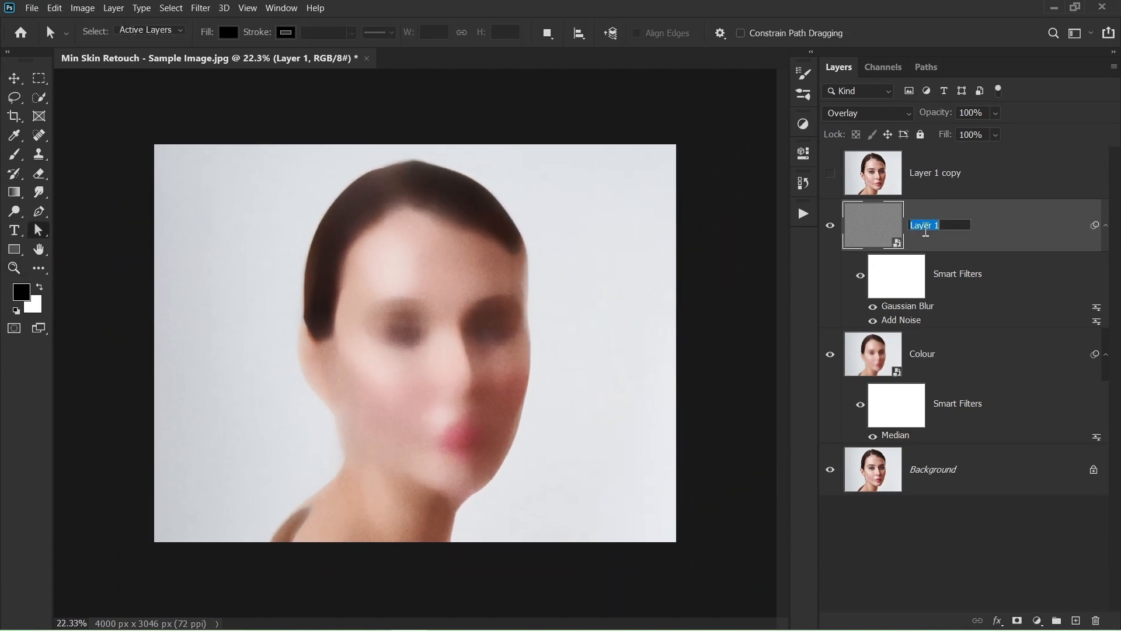
key(BackSpace)
key(Return)
click(938, 537)
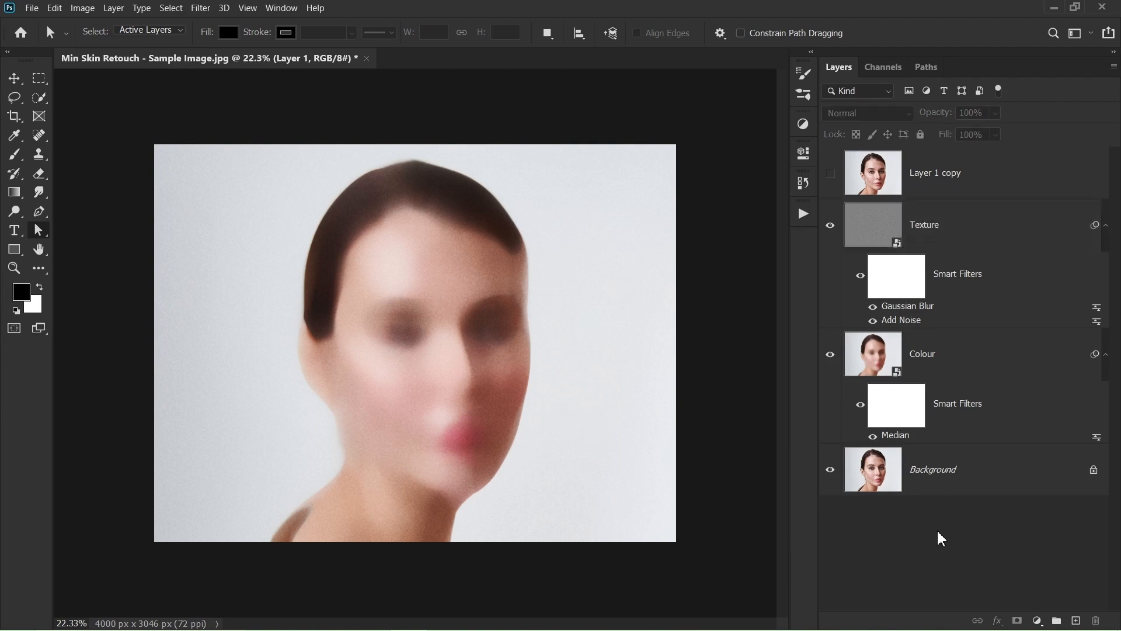
- Make the hidden top portrait copy visible and rename it as Main Texture
click(847, 184)
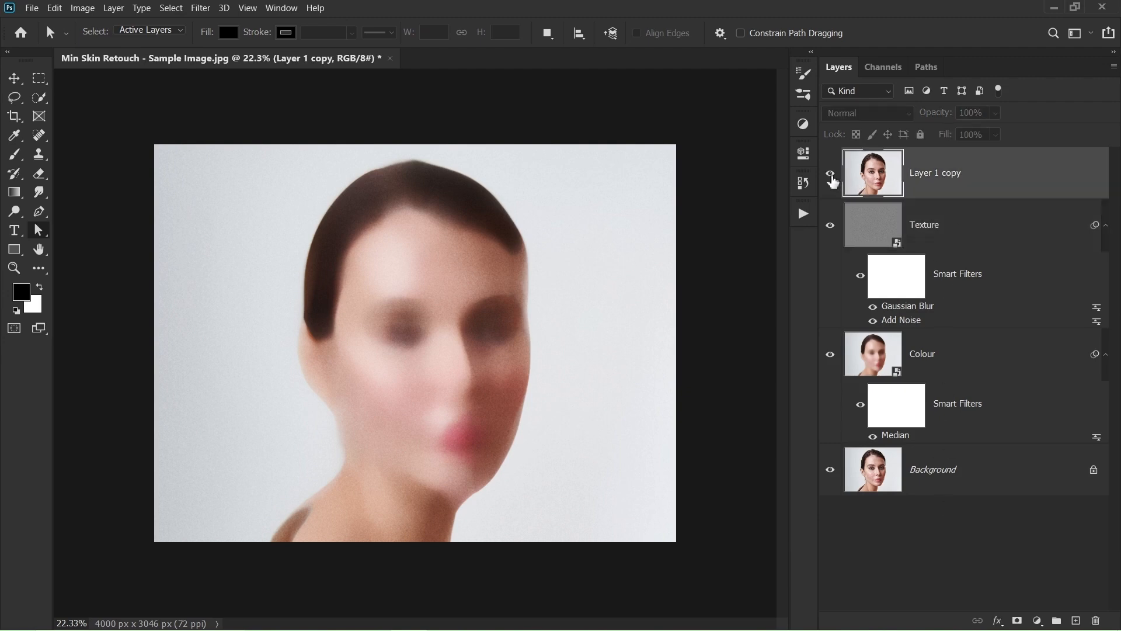
click(831, 178)
double_click(930, 175)
key(BackSpace)
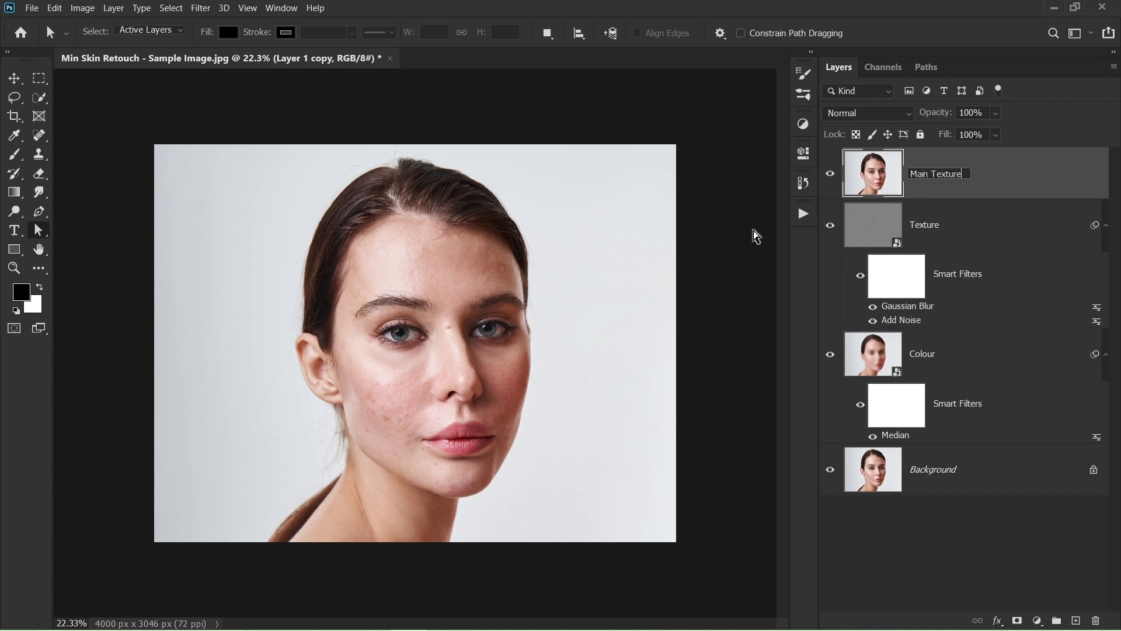
click(965, 576)
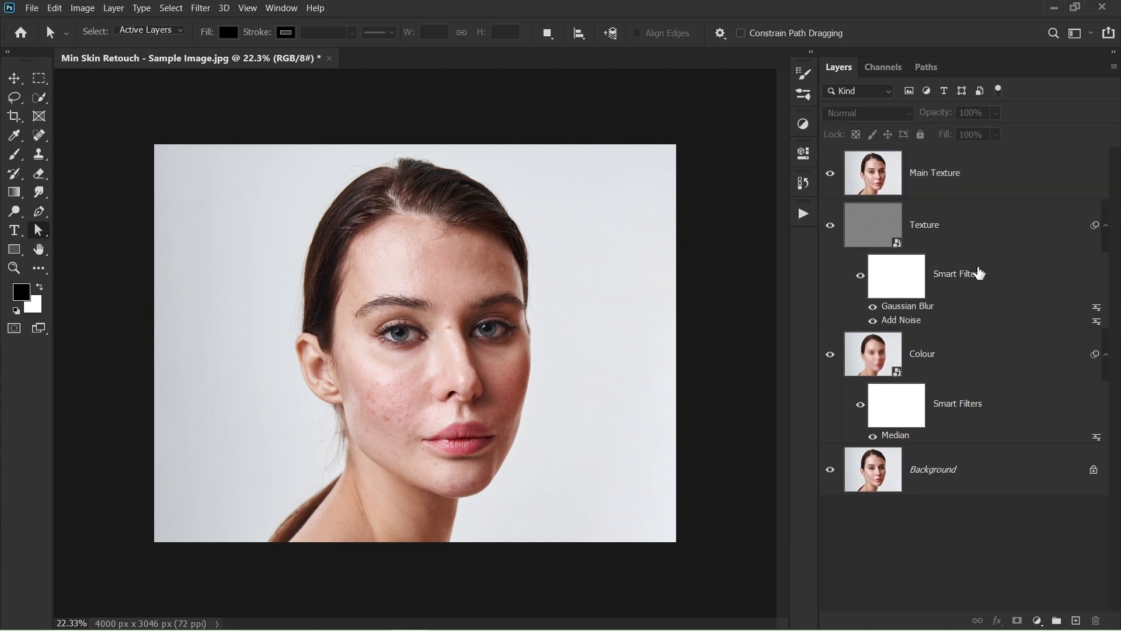
- Convert the Main Texture layer for smart filters
click(968, 178)
click(197, 9)
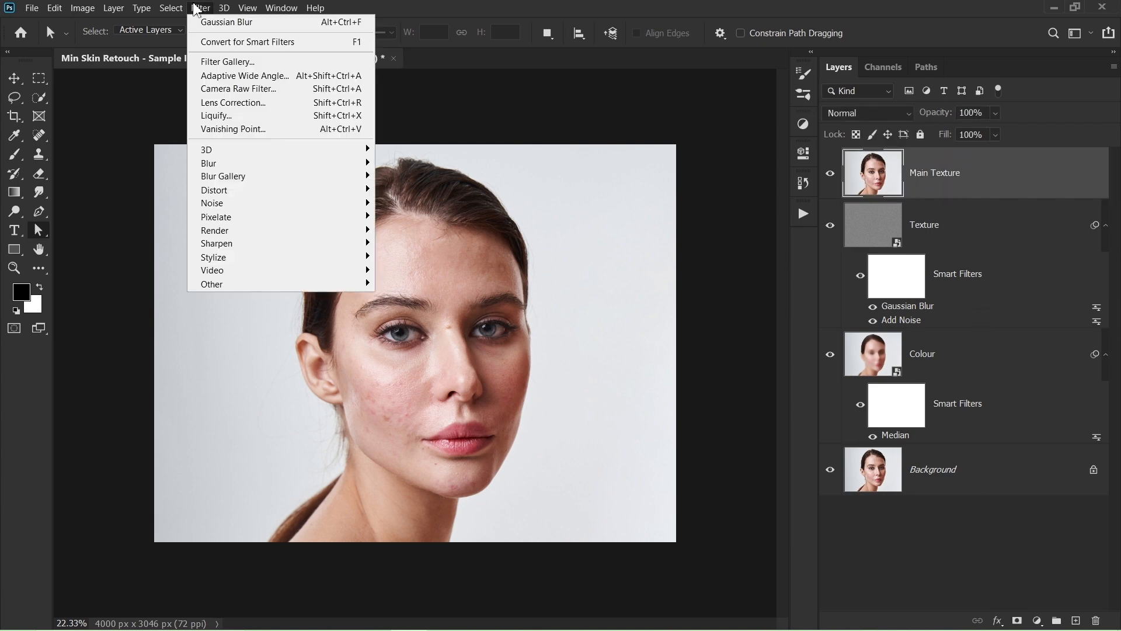
click(200, 42)
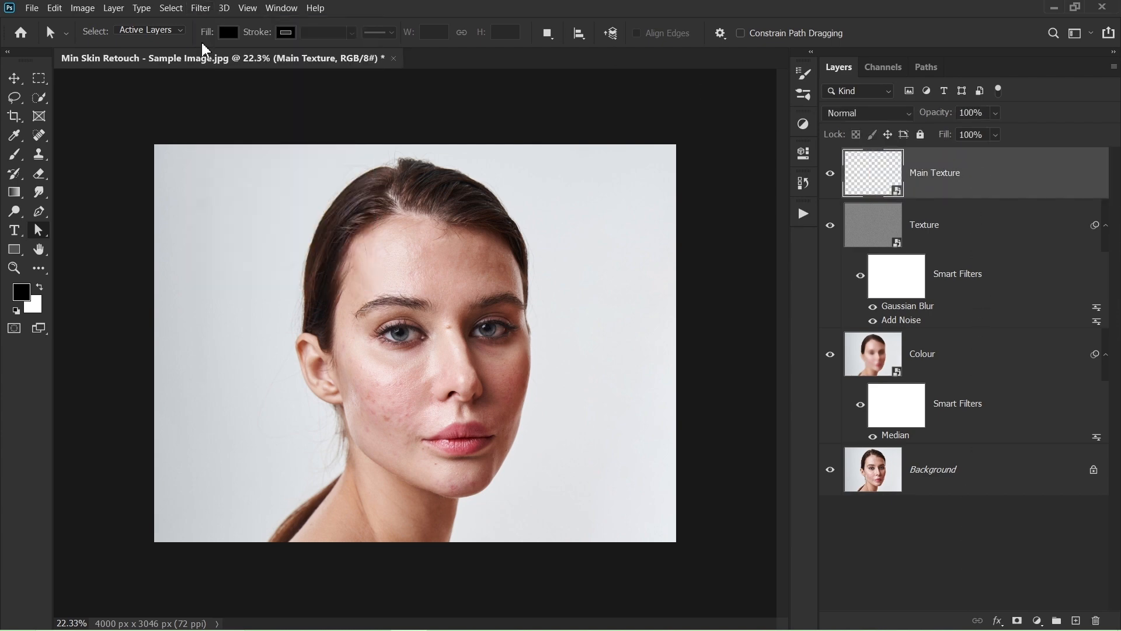
- Apply a High Pass filter with a 1.8 pixel radius to Main Texture and set its blend mode to Linear Light
click(199, 9)
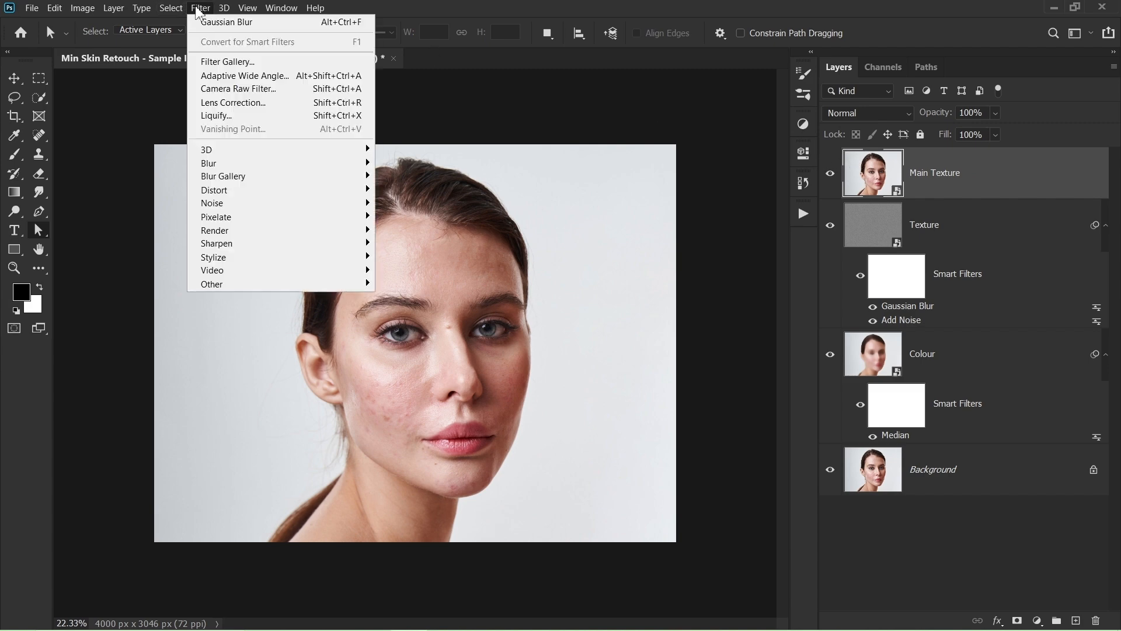
mouse_move(345, 283)
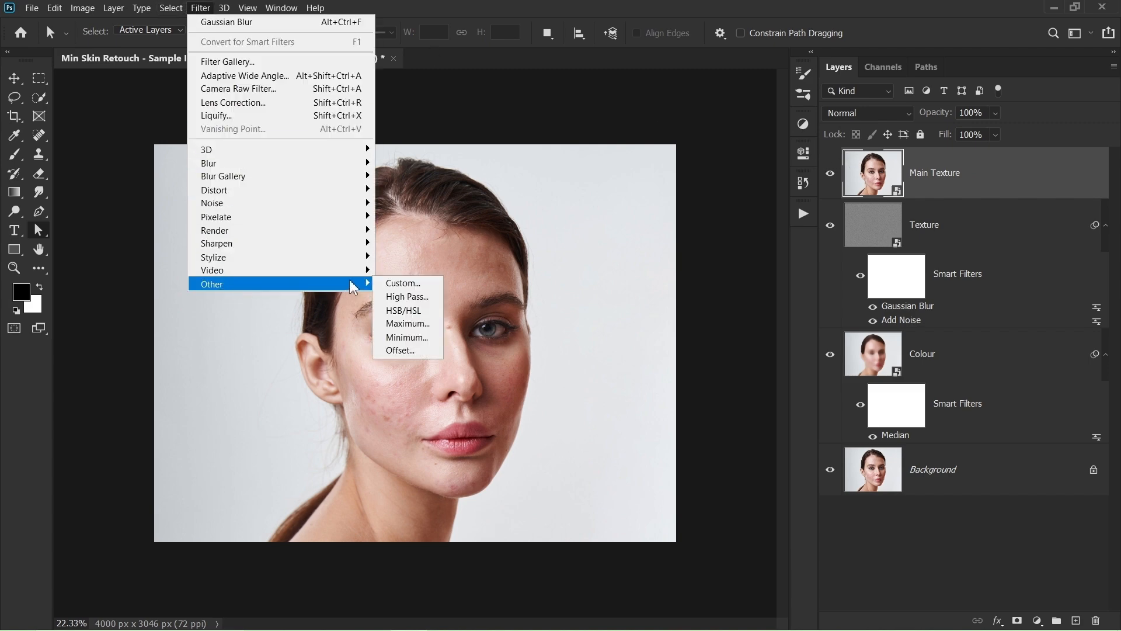
click(391, 298)
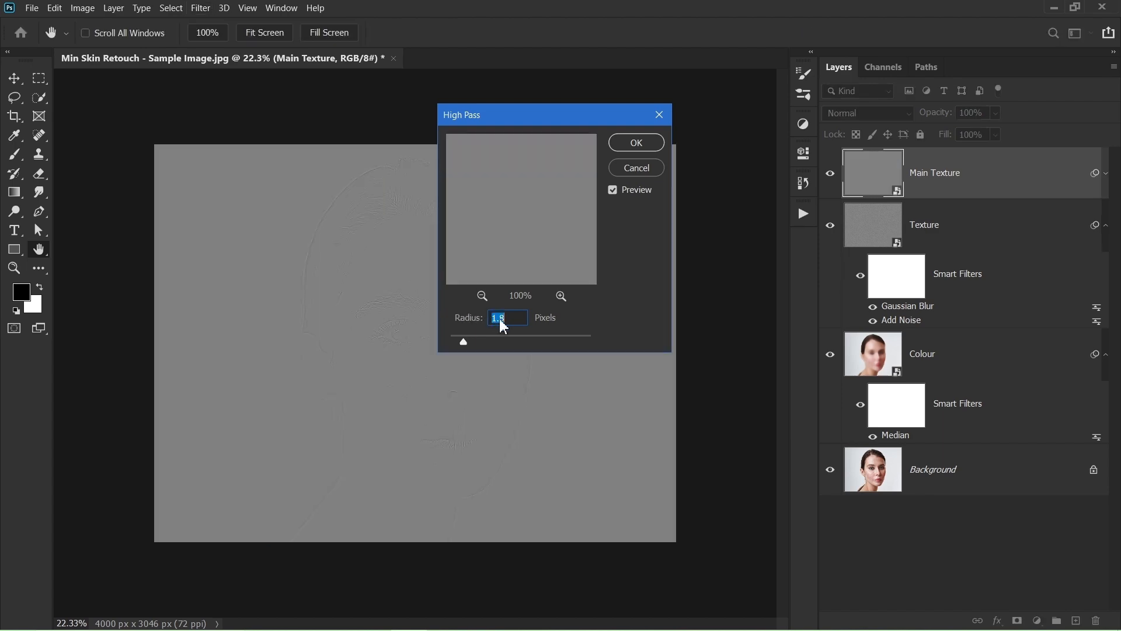
drag(529, 115, 653, 115)
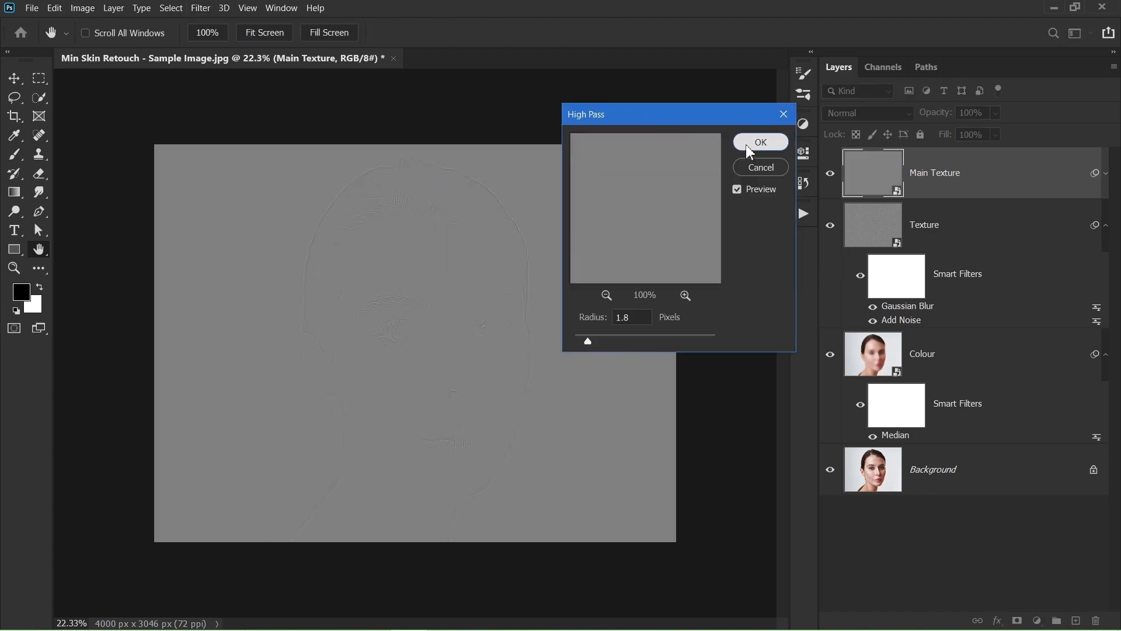
click(746, 145)
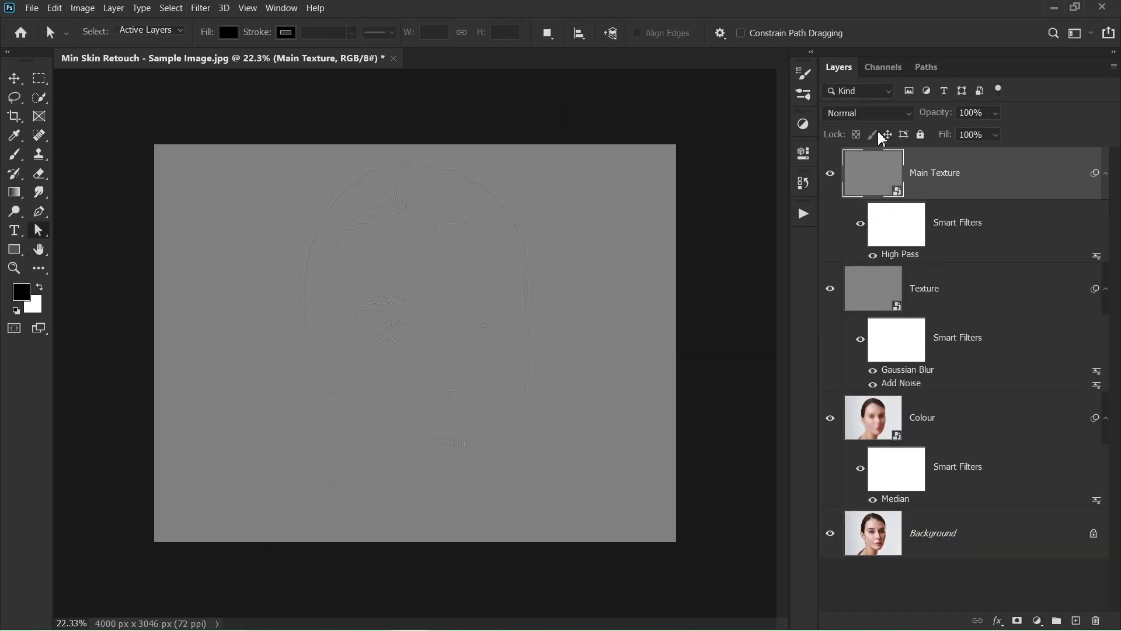
click(877, 116)
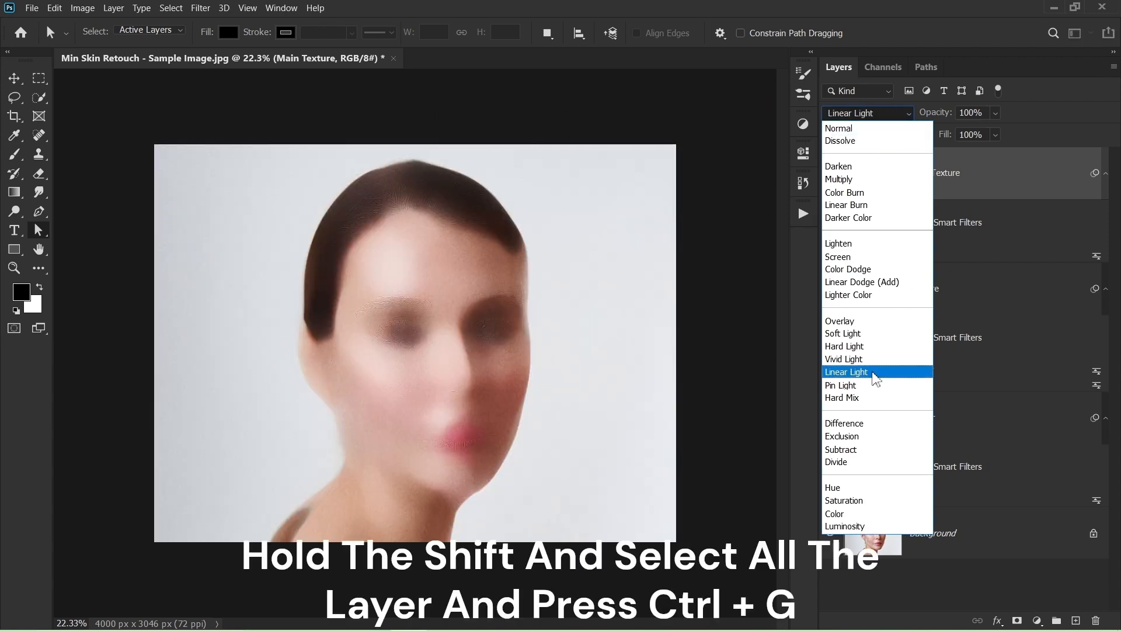
click(873, 372)
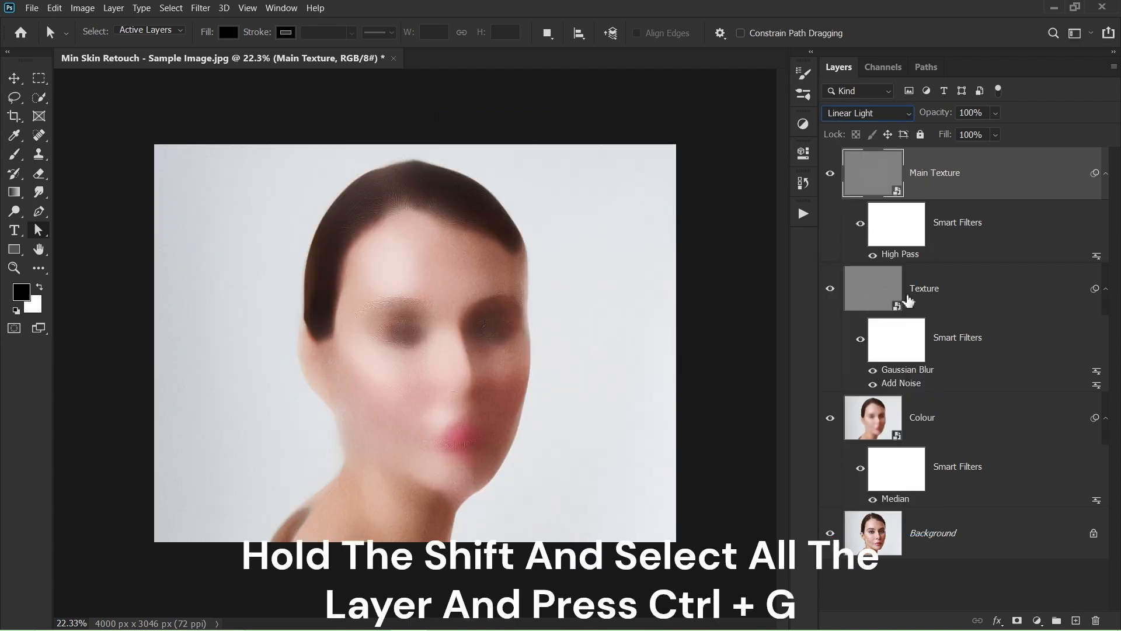
- Group the Main Texture, Texture and Colour layers and rename the group as Skin Retouch
shift+click(1022, 425)
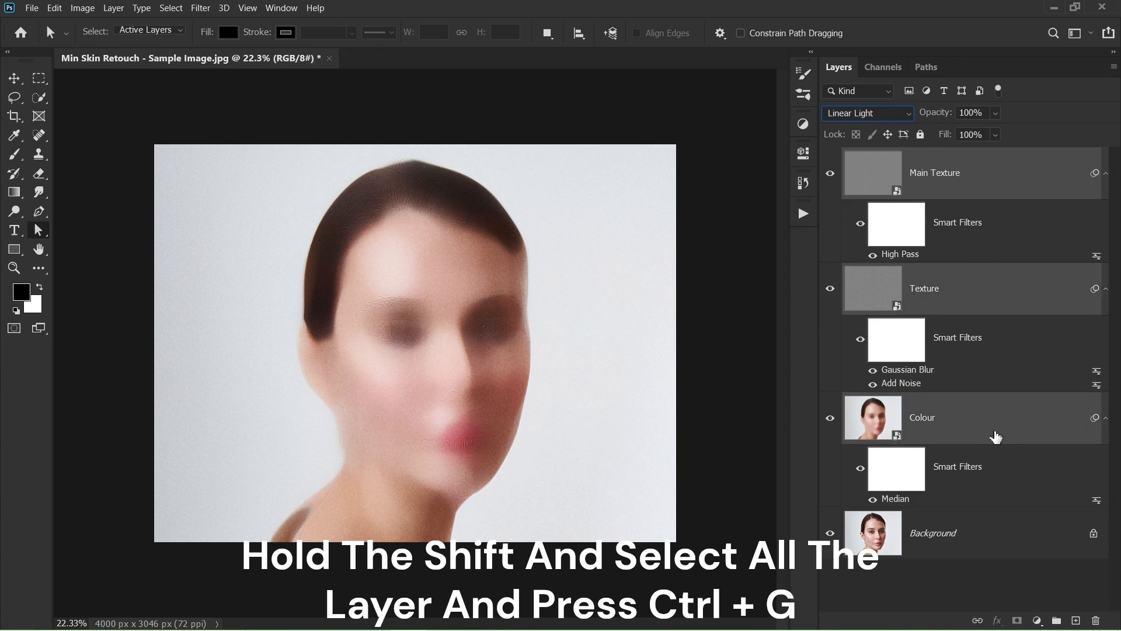
key(ctrl+g)
double_click(890, 156)
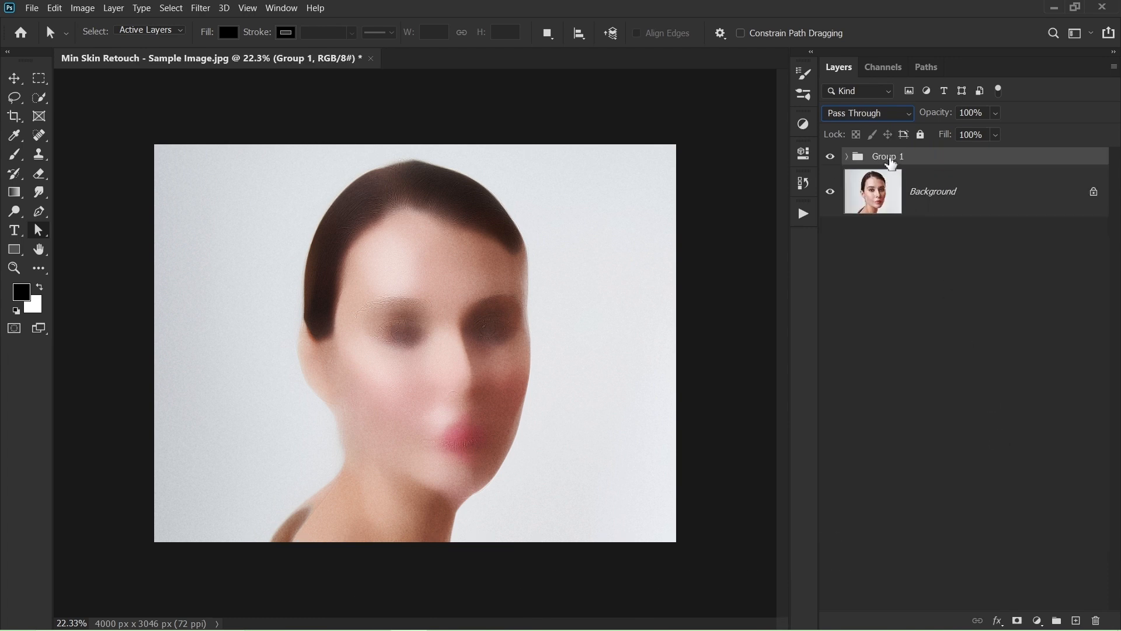
key(BackSpace)
click(952, 259)
- Compare the portrait with the Skin Retouch group hidden and shown, and review the layers inside the group
key(z)
key(ctrl+0)
click(830, 157)
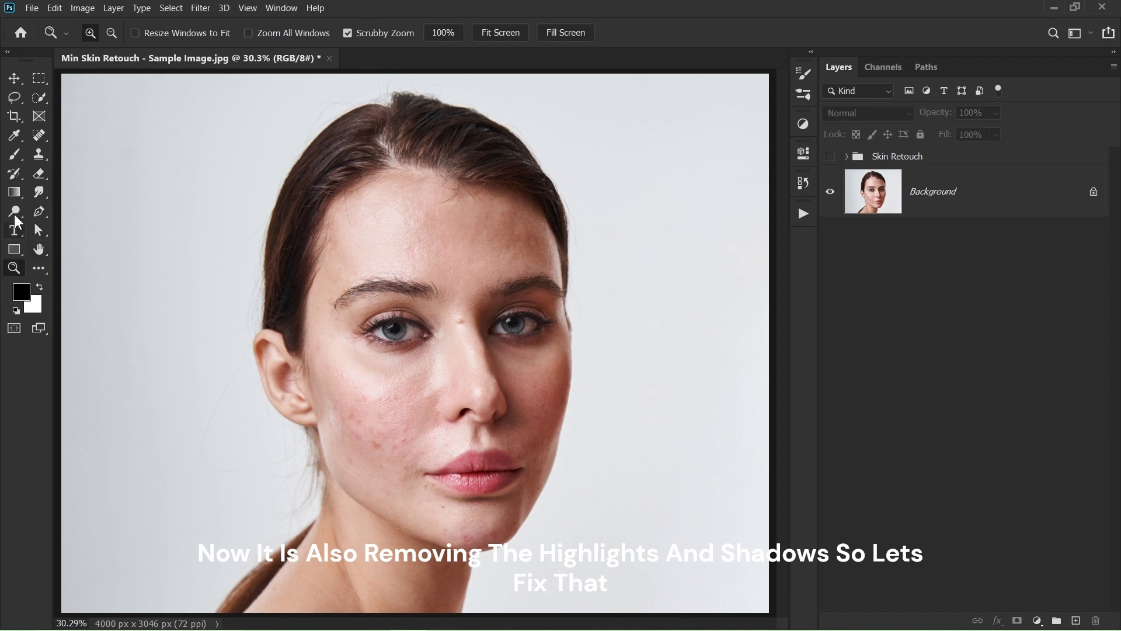
click(39, 230)
click(829, 157)
click(846, 156)
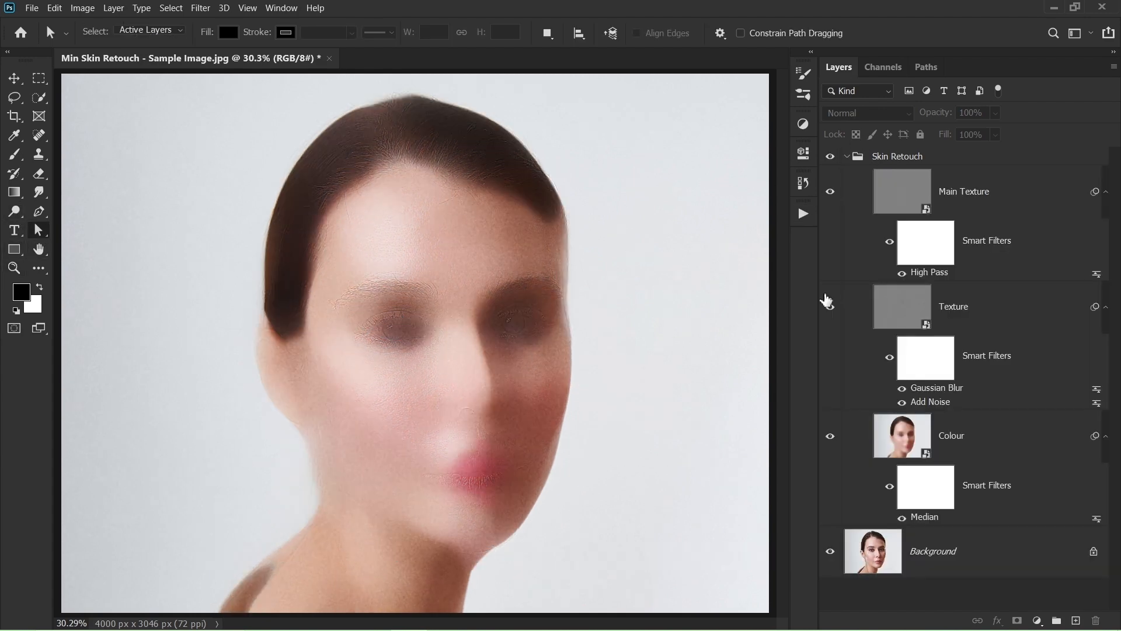
click(847, 157)
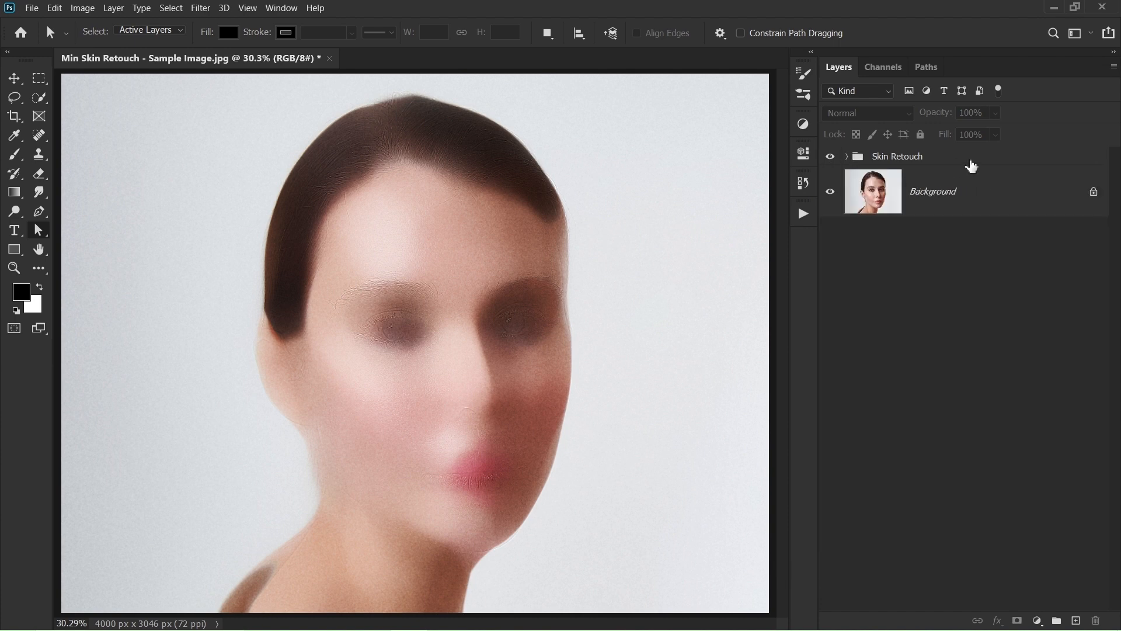
- In the Skin Retouch group's blending options, split the Underlying Layer highlight range of Blend If to about 180 / 255
click(975, 162)
key(h)
double_click(952, 160)
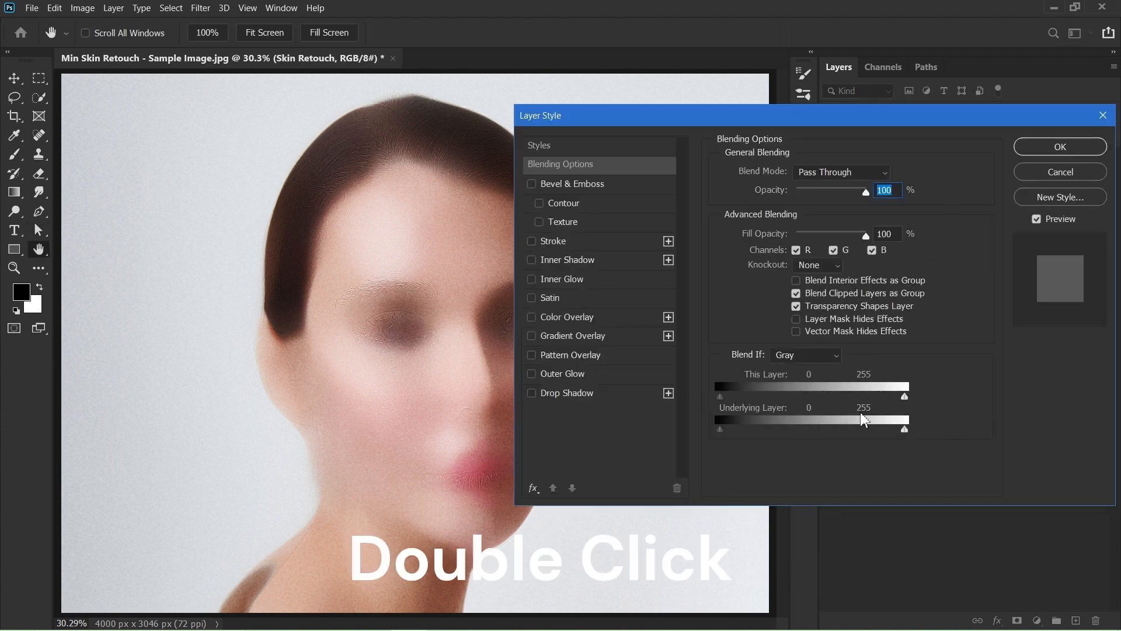
drag(904, 432, 874, 433)
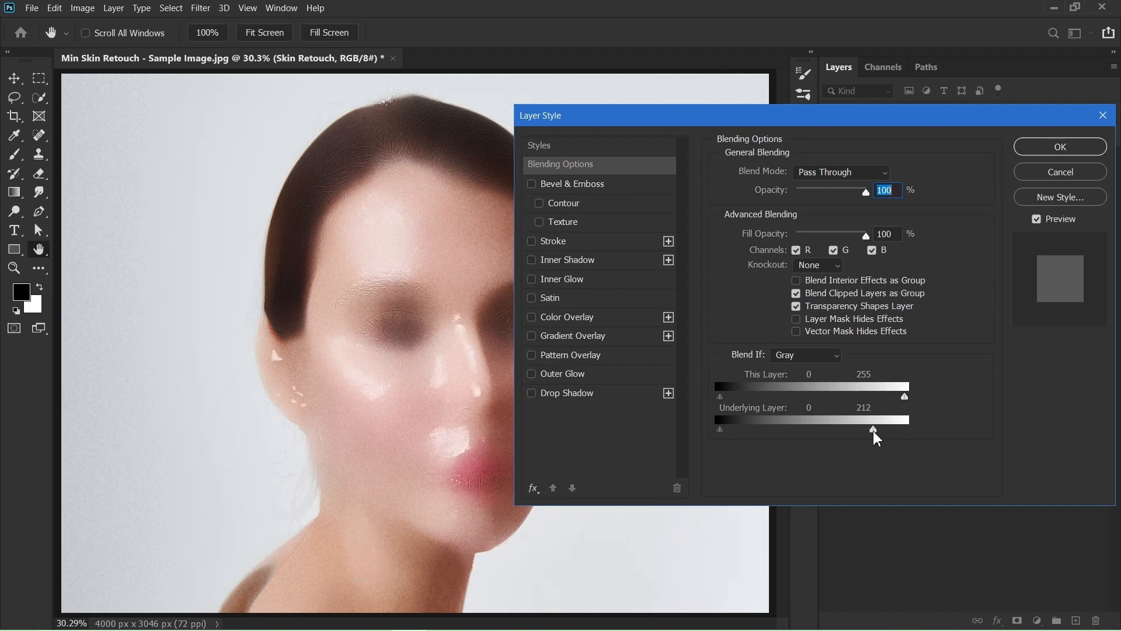
key(alt)
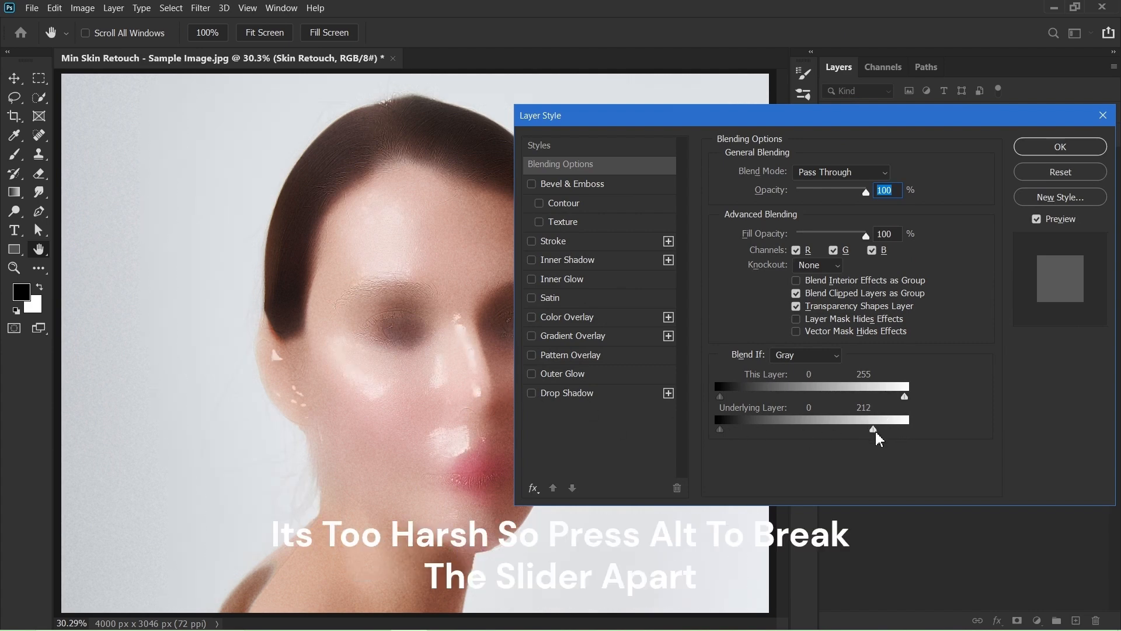
drag(876, 431, 846, 435)
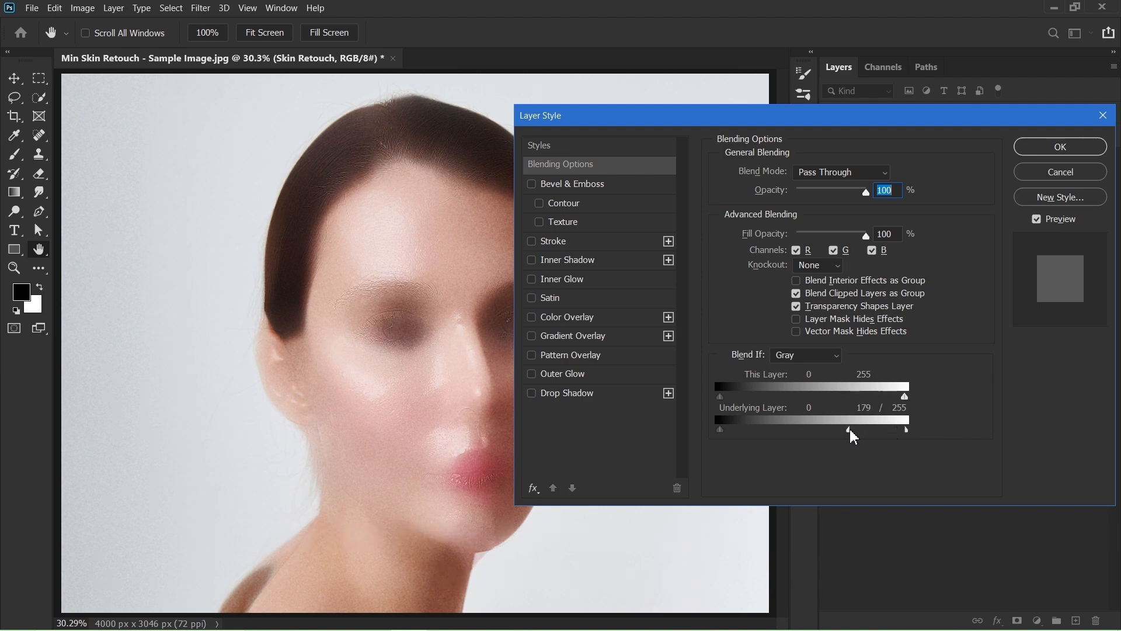
- Split the Underlying Layer shadow range of Blend If to 0 / 60 and apply the group's layer style
key(alt)
drag(730, 437, 774, 439)
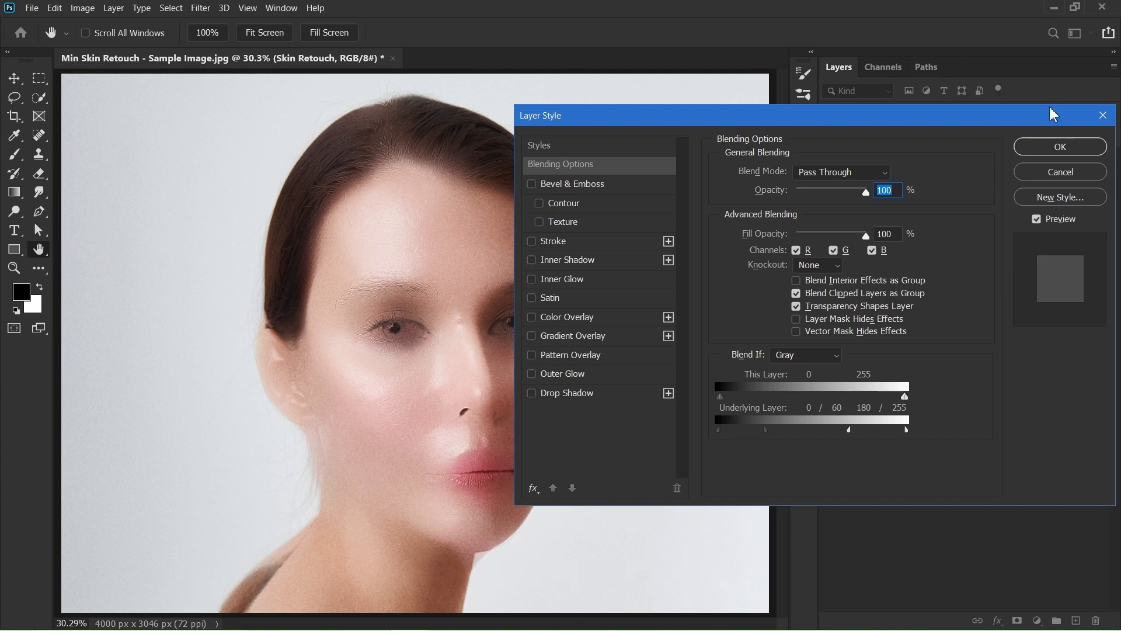
click(1062, 150)
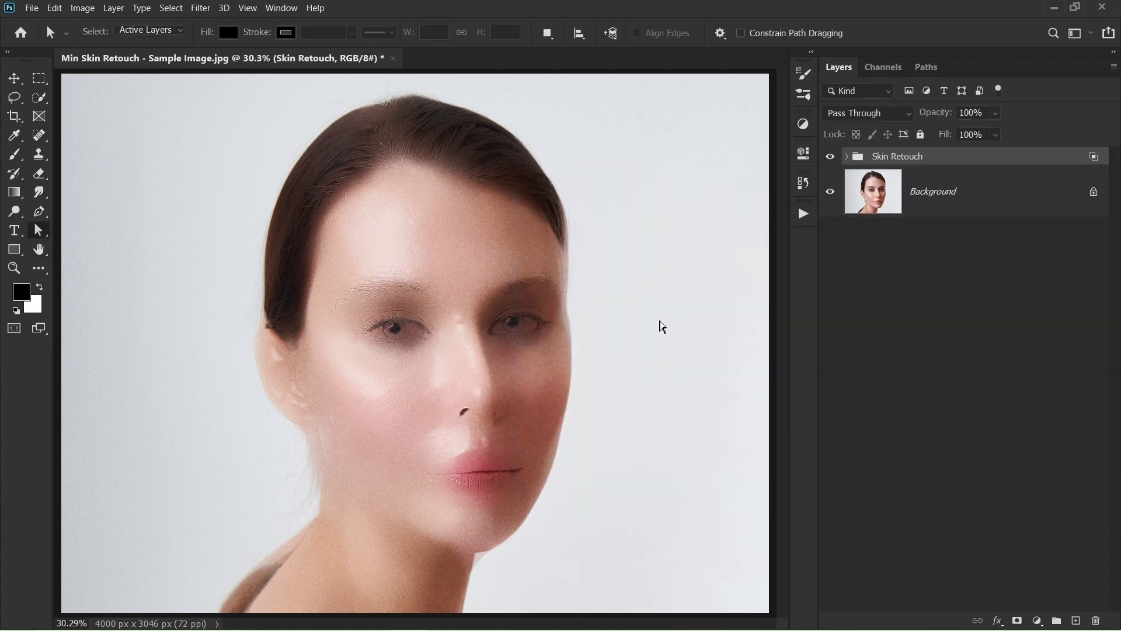
- Add a black layer mask to the Skin Retouch group to hide its effect
key(z)
drag(655, 325, 625, 340)
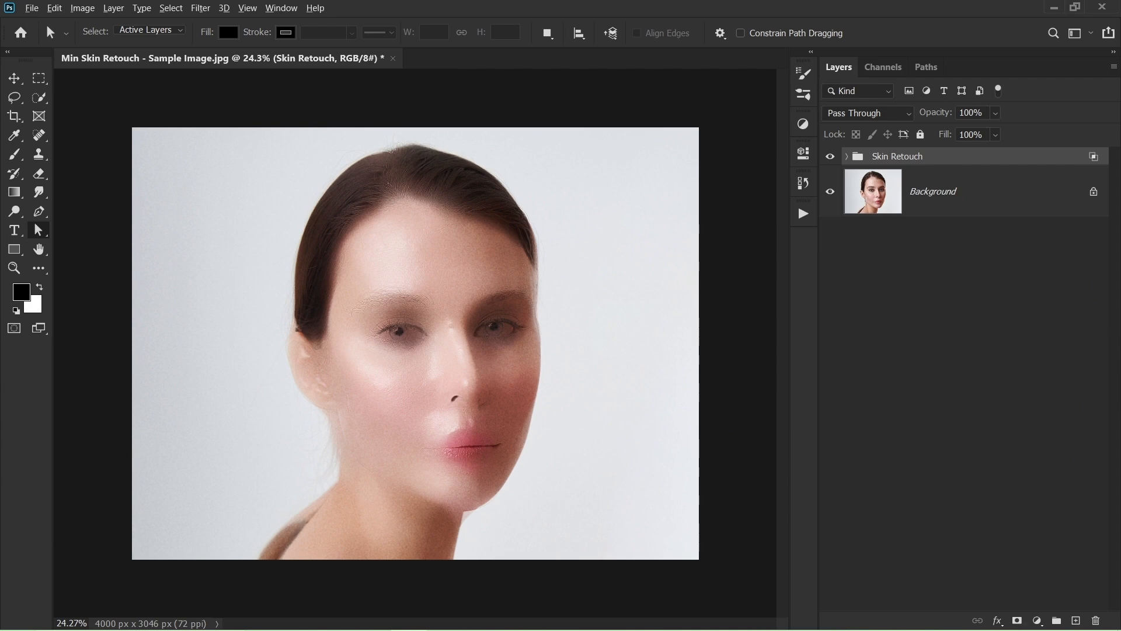
alt+click(1016, 623)
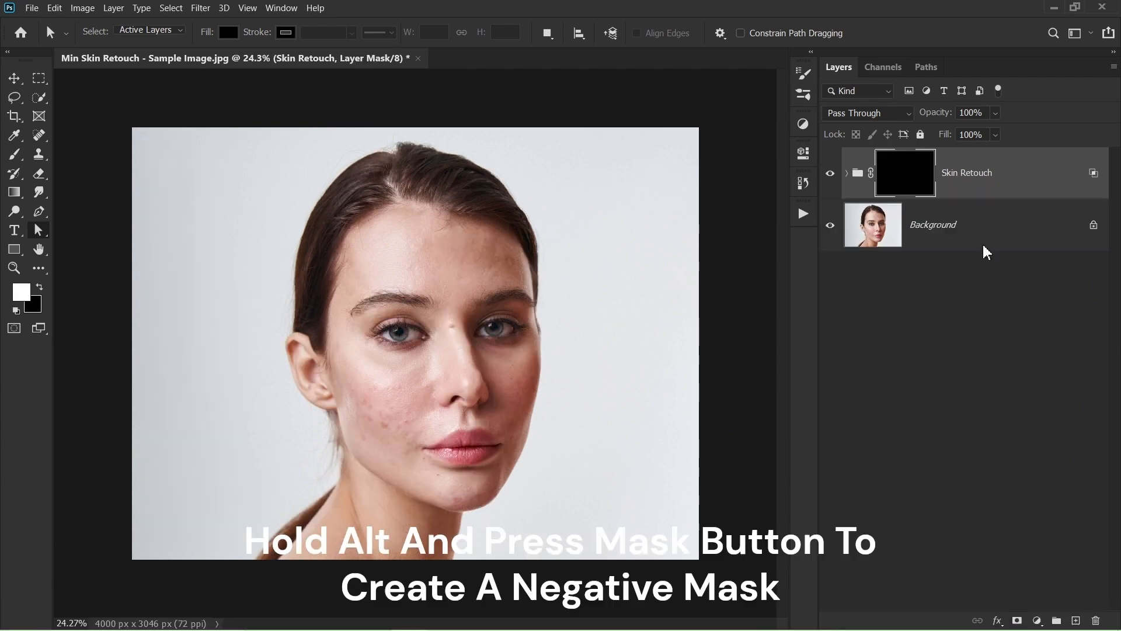
- Paint white on the group's mask over the blemished cheek and jaw with a soft brush enlarged to size 120
click(15, 154)
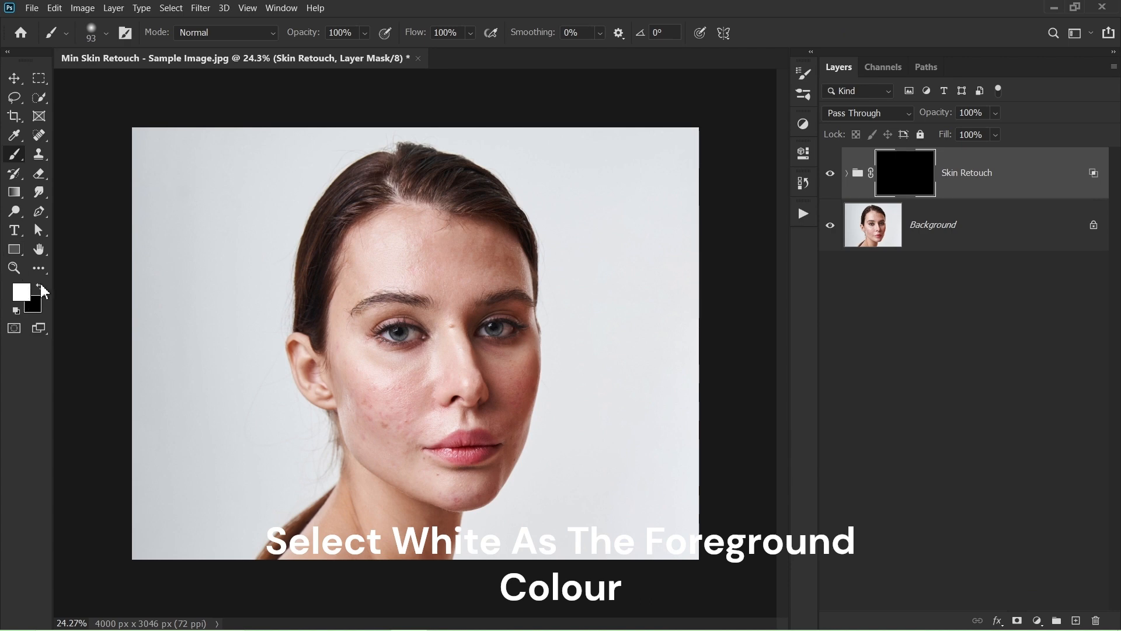
mouse_move(350, 425)
mouse_down()
mouse_move(418, 405)
mouse_move(396, 396)
mouse_move(383, 406)
mouse_move(386, 398)
mouse_move(385, 458)
mouse_move(374, 426)
mouse_move(379, 357)
mouse_move(446, 414)
mouse_move(454, 371)
mouse_move(469, 429)
mouse_move(423, 336)
mouse_move(442, 356)
mouse_move(364, 320)
mouse_up()
key(bracketright)
key(bracketright)
mouse_move(356, 415)
mouse_down()
mouse_move(385, 453)
mouse_move(475, 477)
mouse_move(460, 497)
mouse_move(511, 493)
mouse_move(538, 532)
mouse_move(542, 565)
mouse_move(586, 579)
mouse_move(625, 565)
mouse_up()
drag(323, 249, 321, 175)
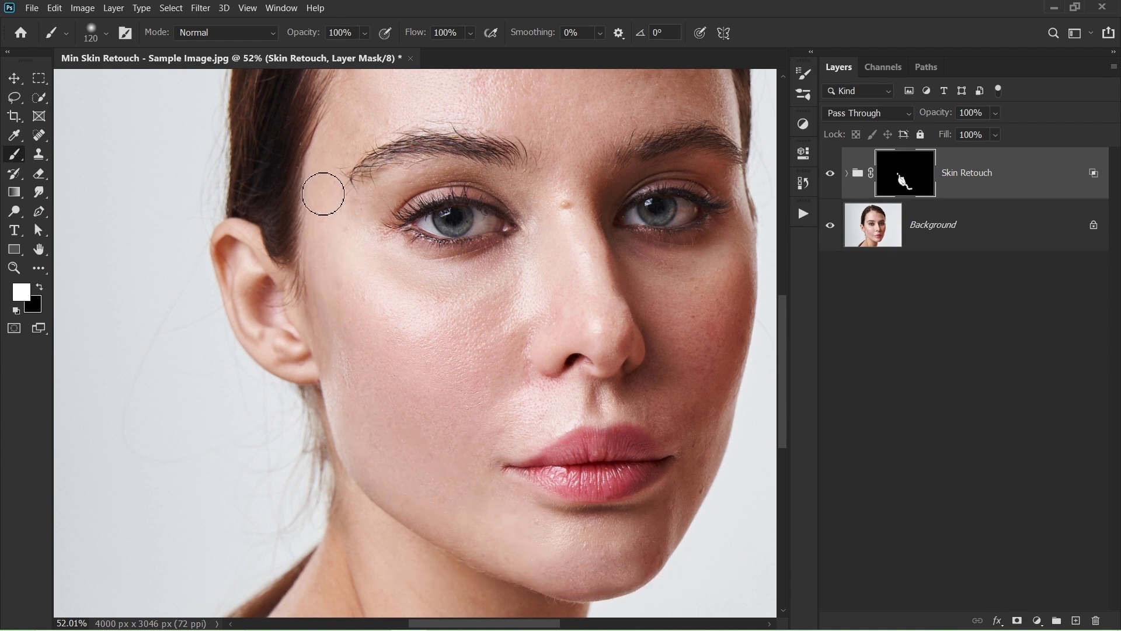
- Paint white on the mask over the temple and across the forehead up to the hairline
mouse_move(353, 107)
mouse_down()
mouse_move(317, 265)
mouse_move(343, 260)
mouse_move(295, 421)
mouse_up()
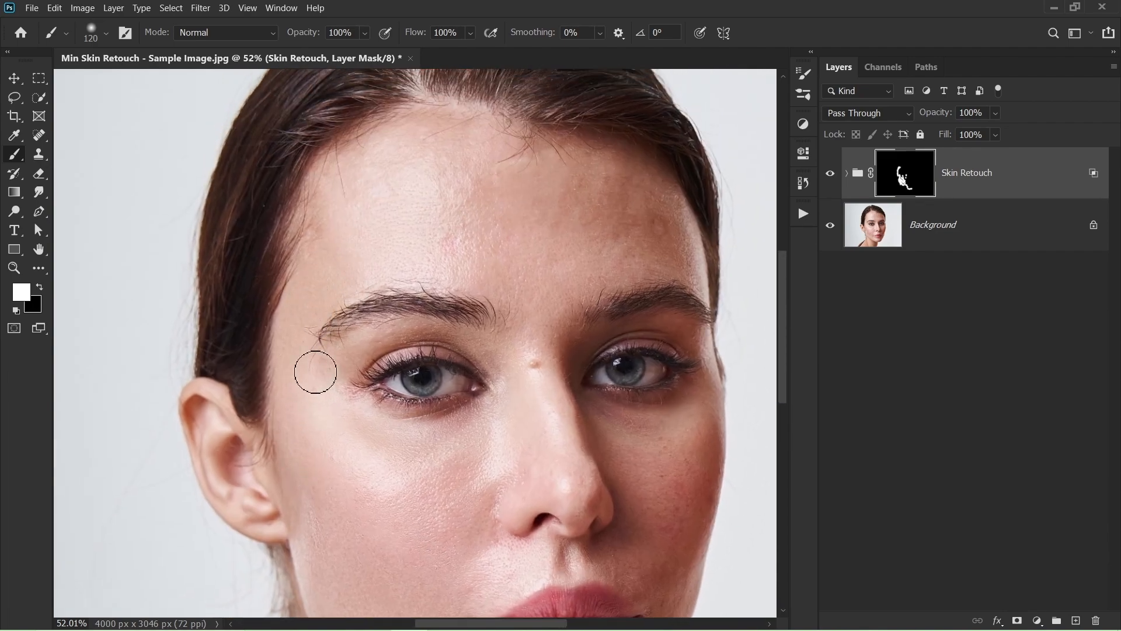
drag(391, 310, 297, 350)
mouse_move(338, 288)
mouse_down()
mouse_move(484, 277)
mouse_move(464, 223)
mouse_move(527, 254)
mouse_move(534, 236)
mouse_move(557, 270)
mouse_move(534, 277)
mouse_move(558, 289)
mouse_move(538, 220)
mouse_move(588, 306)
mouse_up()
- Toggle the brush colour to black and back to white, and paint the mask over the shaded cheek beside the nose
key(x)
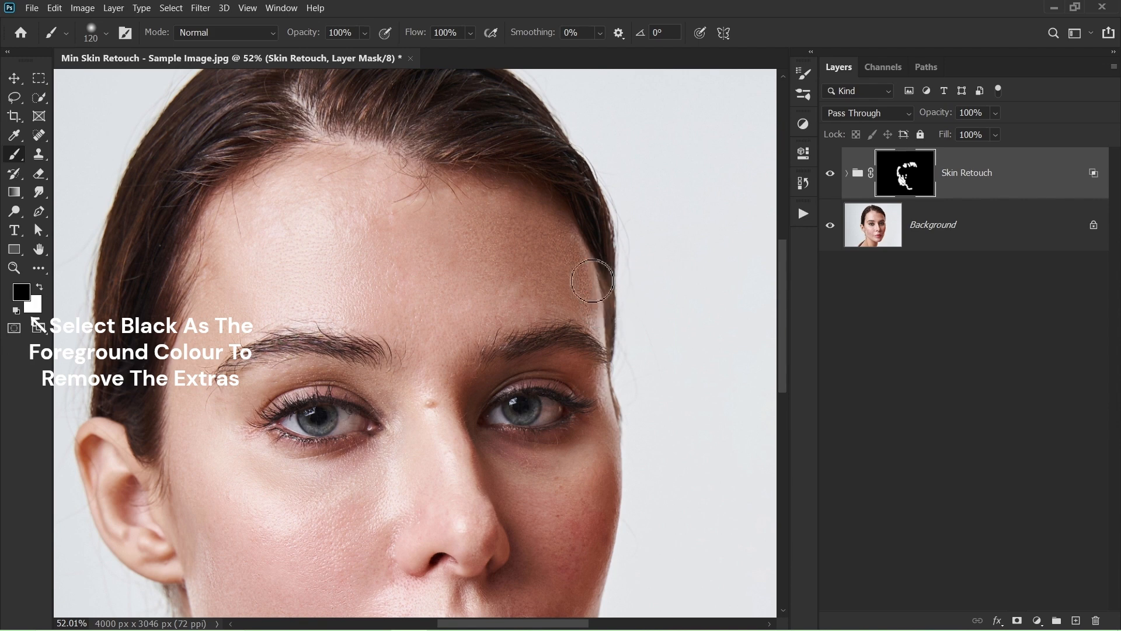
key(x)
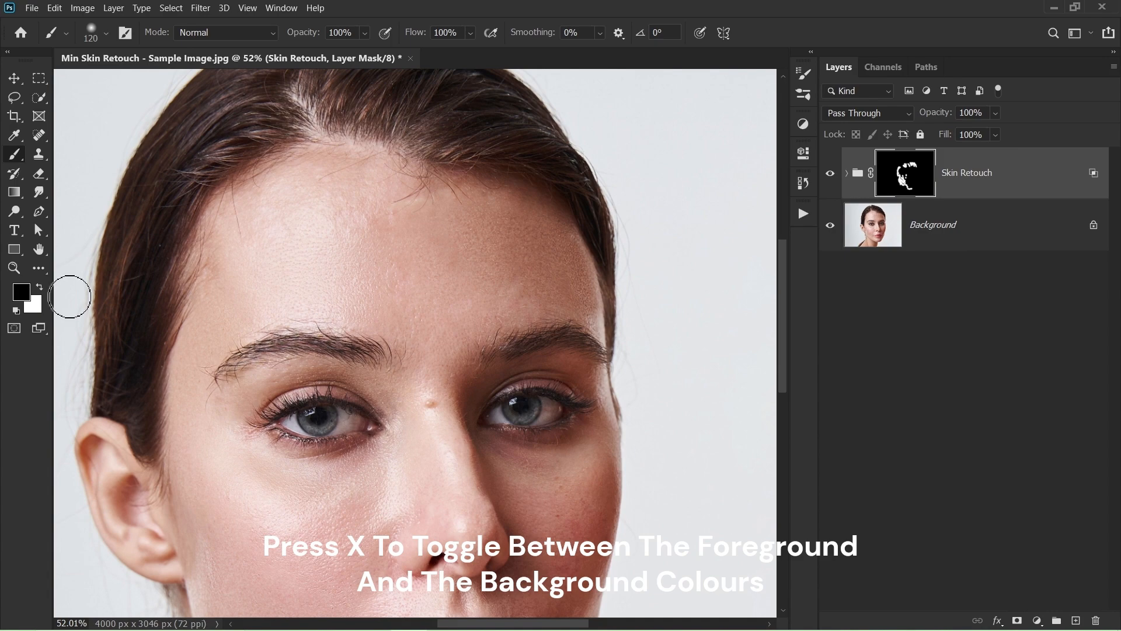
drag(570, 470, 538, 340)
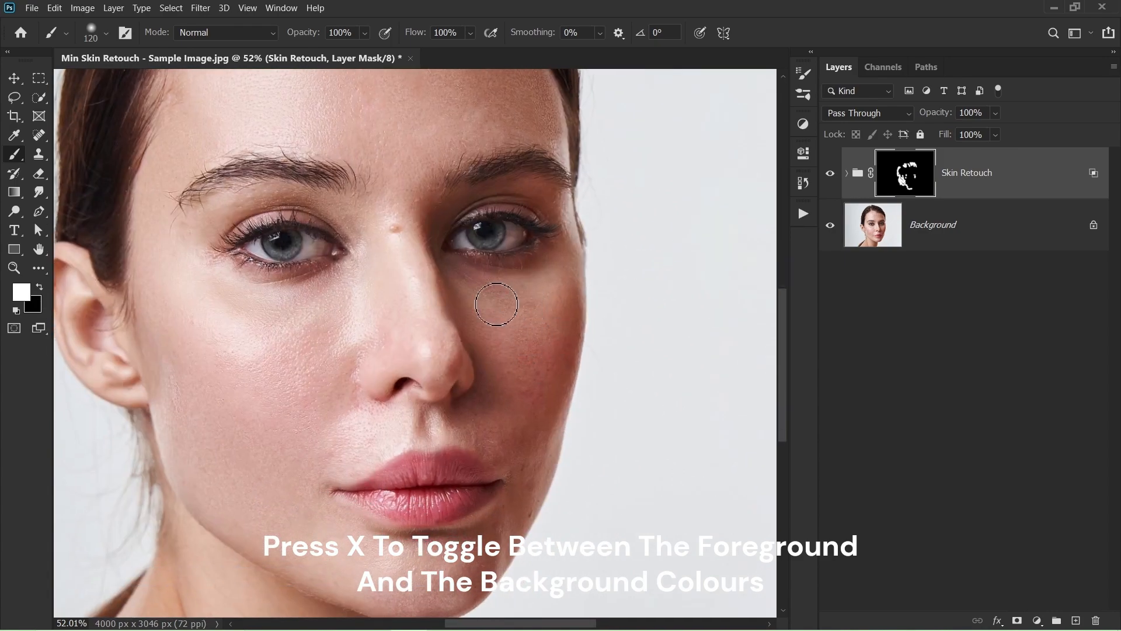
mouse_move(551, 398)
mouse_down()
mouse_move(528, 507)
mouse_move(515, 402)
mouse_move(498, 390)
mouse_move(490, 410)
mouse_move(514, 433)
mouse_move(568, 300)
mouse_move(493, 308)
mouse_move(503, 310)
mouse_move(526, 387)
mouse_move(516, 418)
mouse_move(540, 369)
mouse_up()
key(a)
drag(503, 165, 549, 408)
- Lower the opacity of the Texture layer inside the Skin Retouch group for a more natural skin look
key(z)
scroll(533, 450, down, 5)
scroll(533, 444, up, 3)
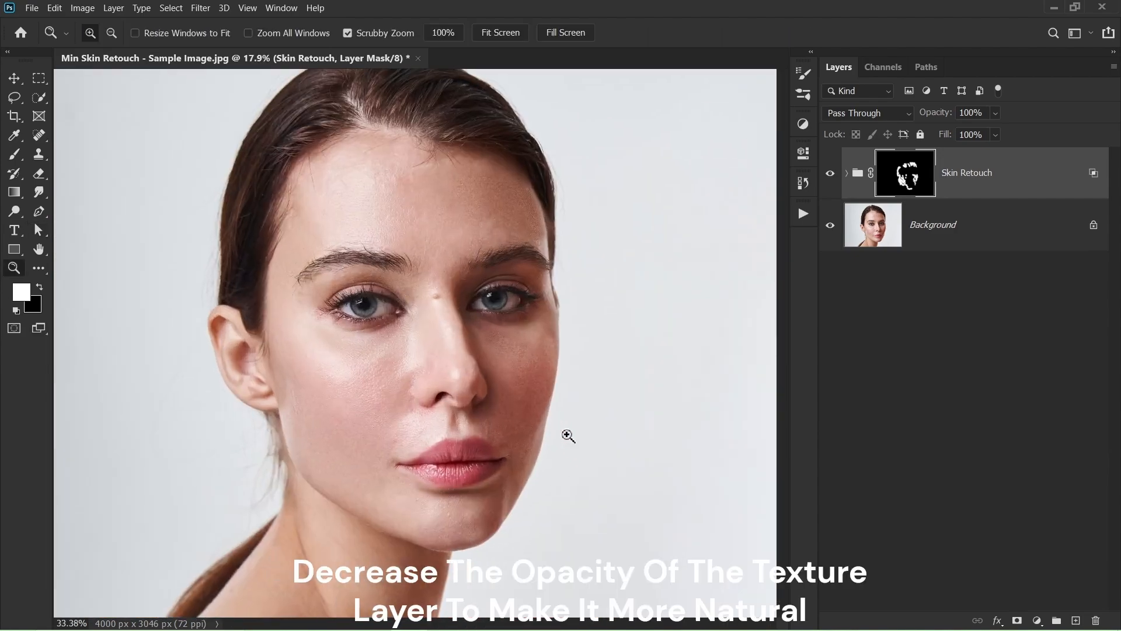
key(a)
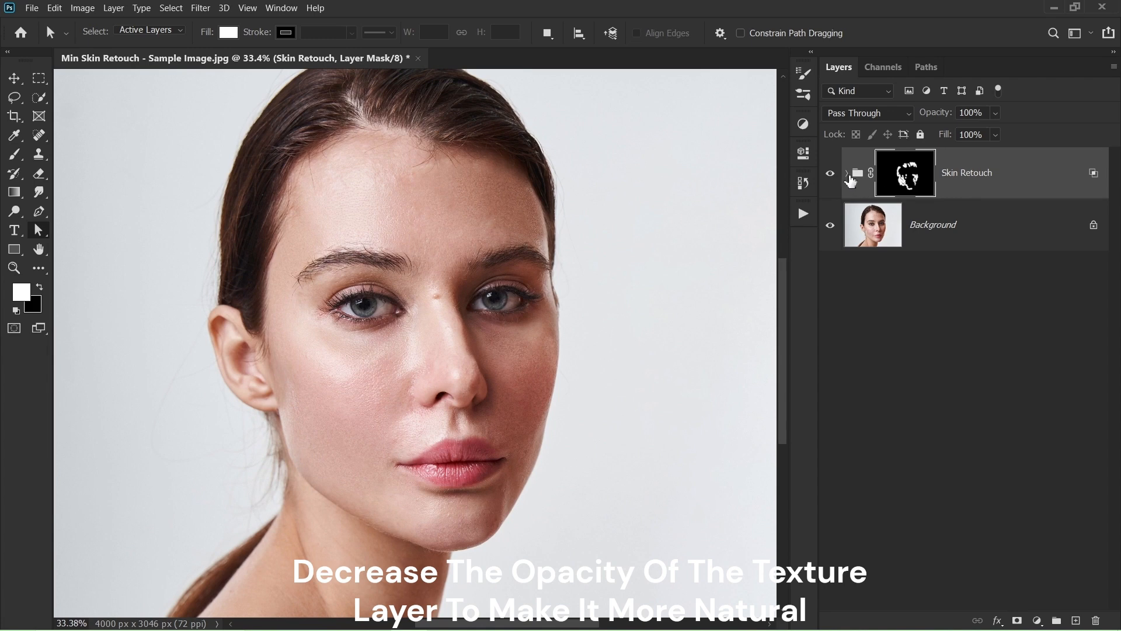
click(847, 173)
click(992, 355)
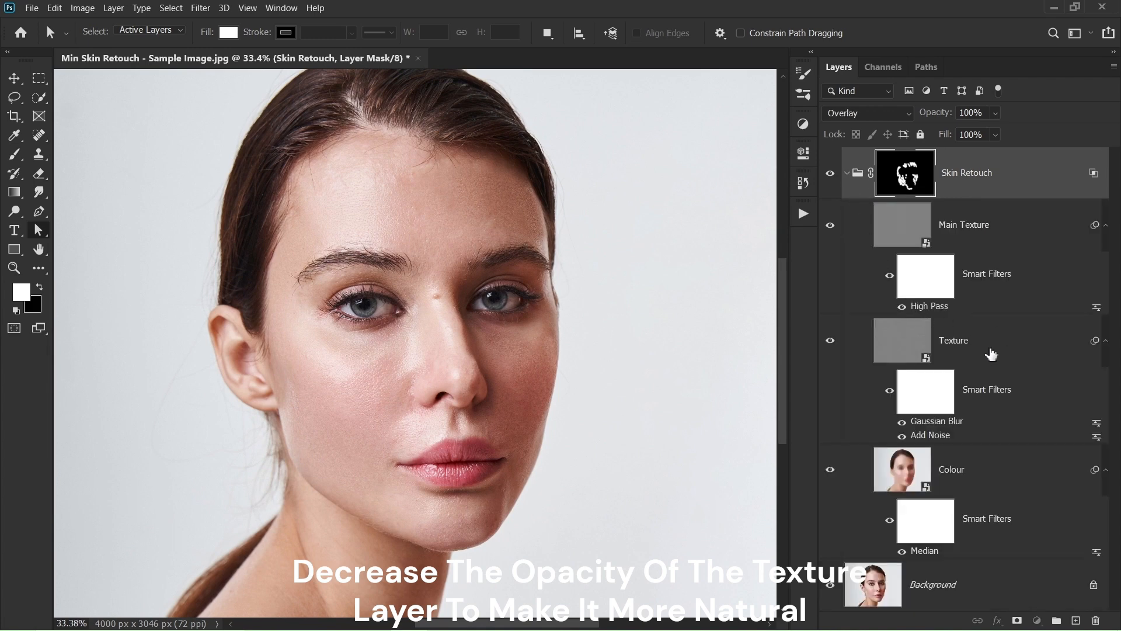
drag(941, 119, 746, 120)
key(Return)
key(z)
drag(493, 233, 535, 210)
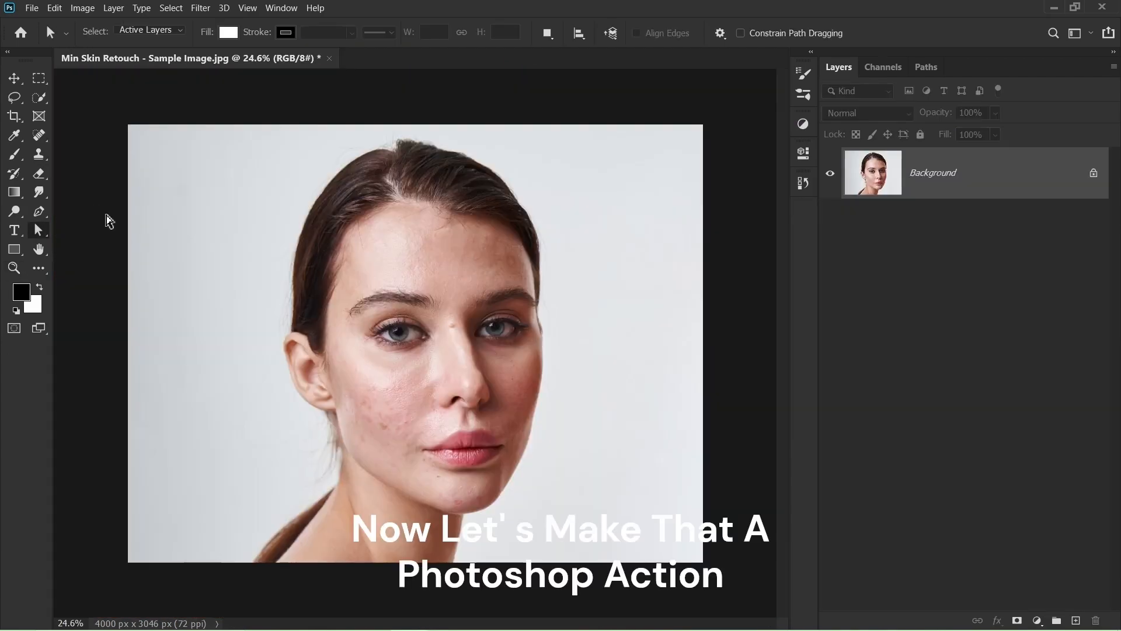
- Show the Actions panel and dock it in the collapsed panel column beside the layer list
click(275, 9)
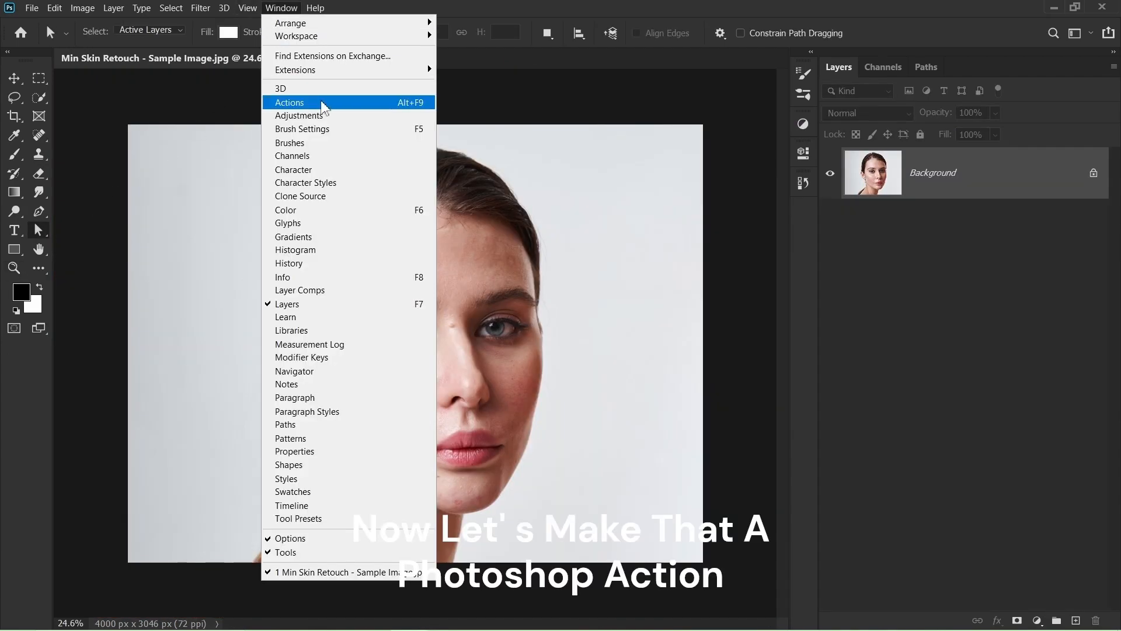
click(343, 103)
drag(417, 231, 800, 207)
click(801, 212)
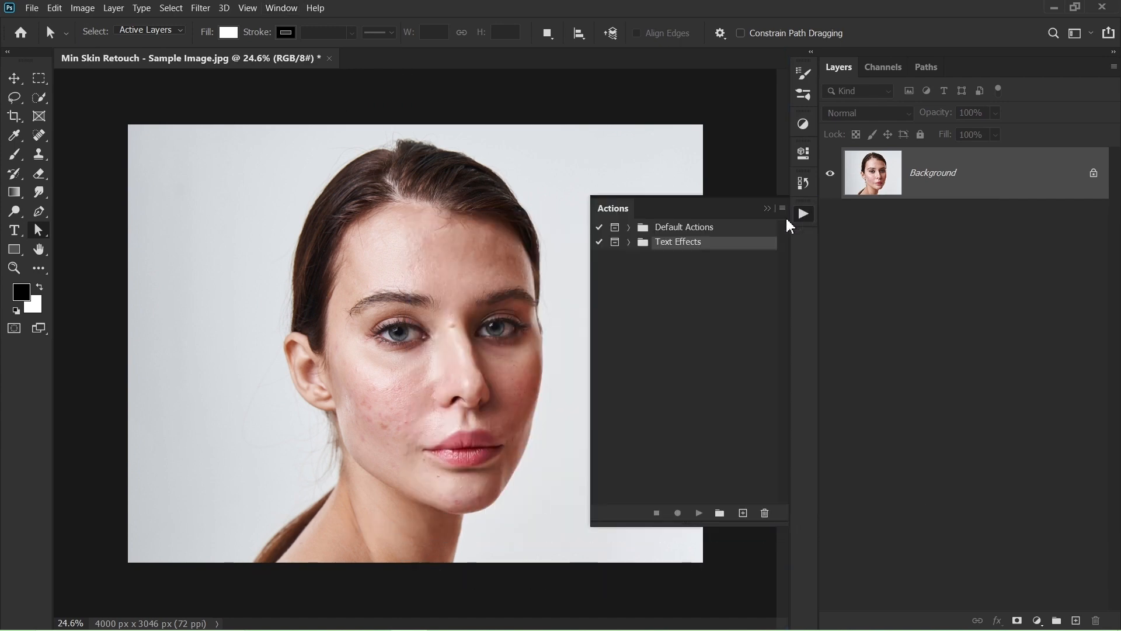
- Create an action set named My Actions and start recording a new action named Fast Skin Retouch in it
click(721, 515)
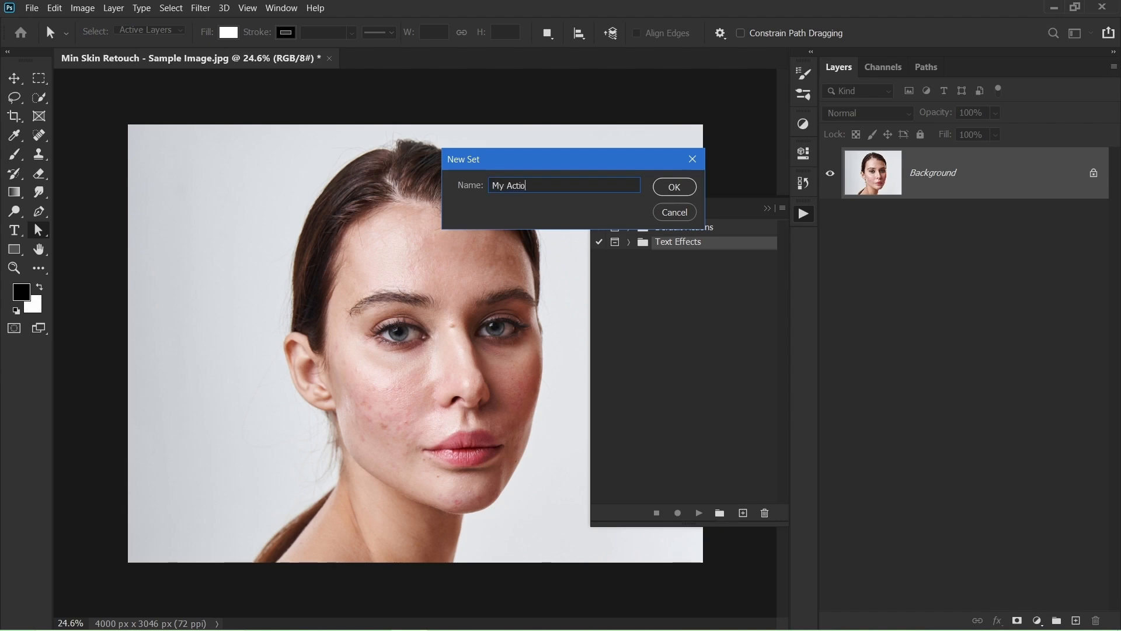
click(686, 194)
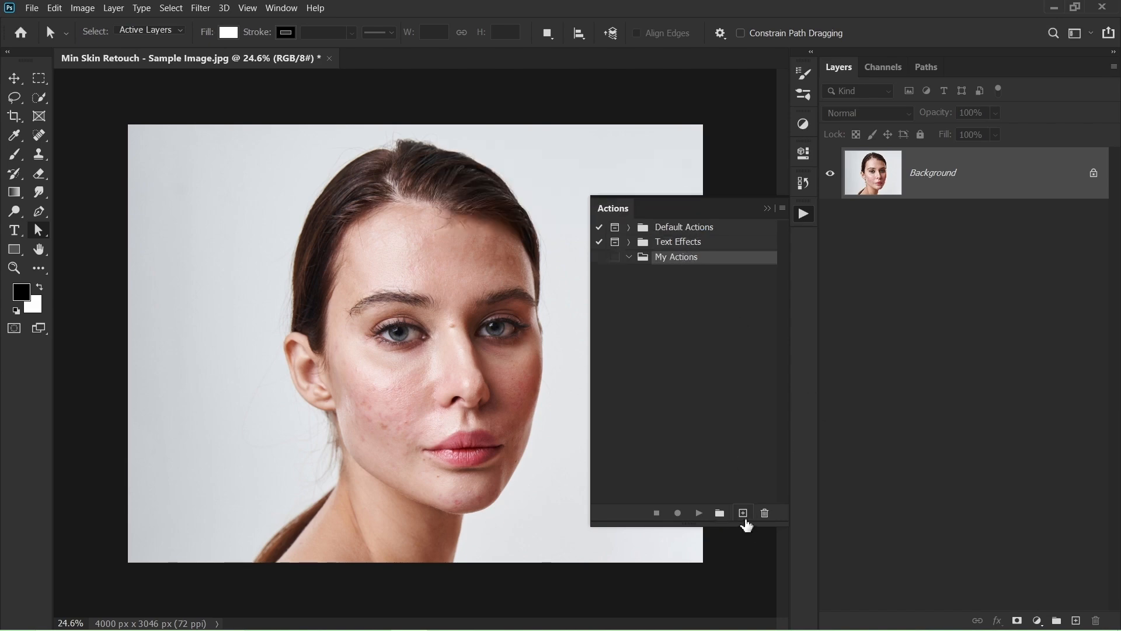
click(744, 514)
text(Fast)
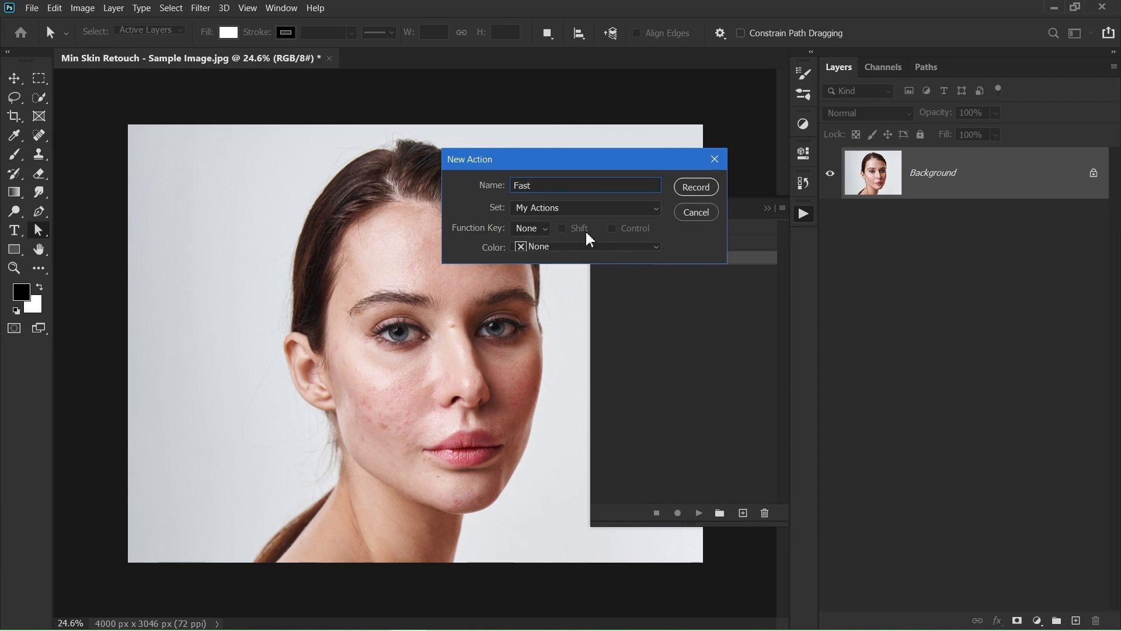
text( Skin Retouch)
key(Return)
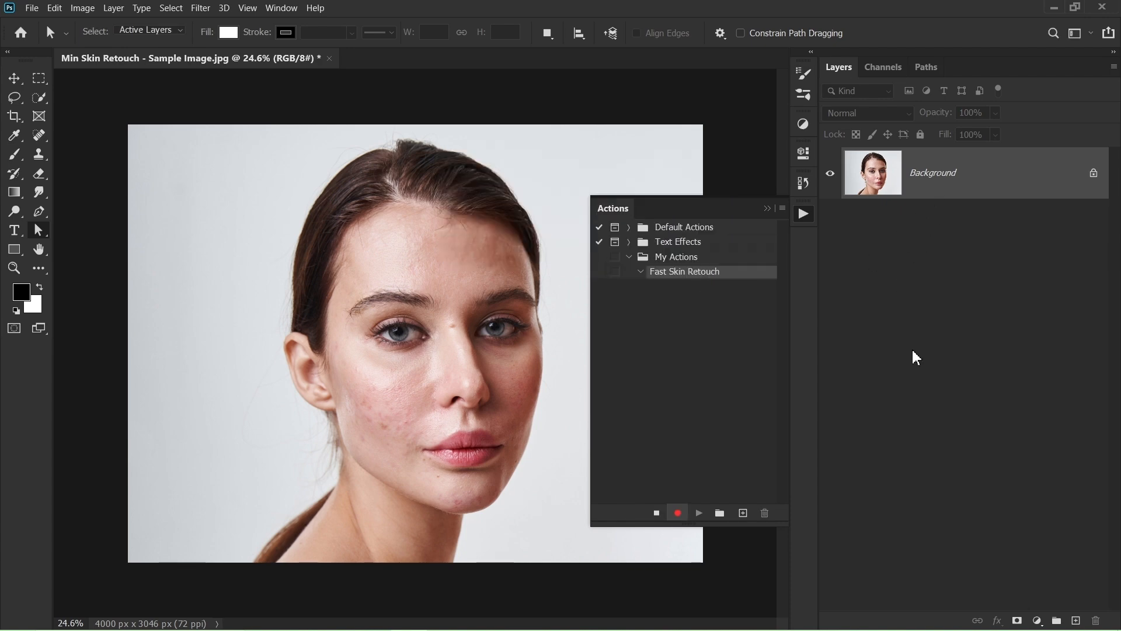
- Stamp the visible image onto a new layer above the background and duplicate that merged layer
click(1076, 620)
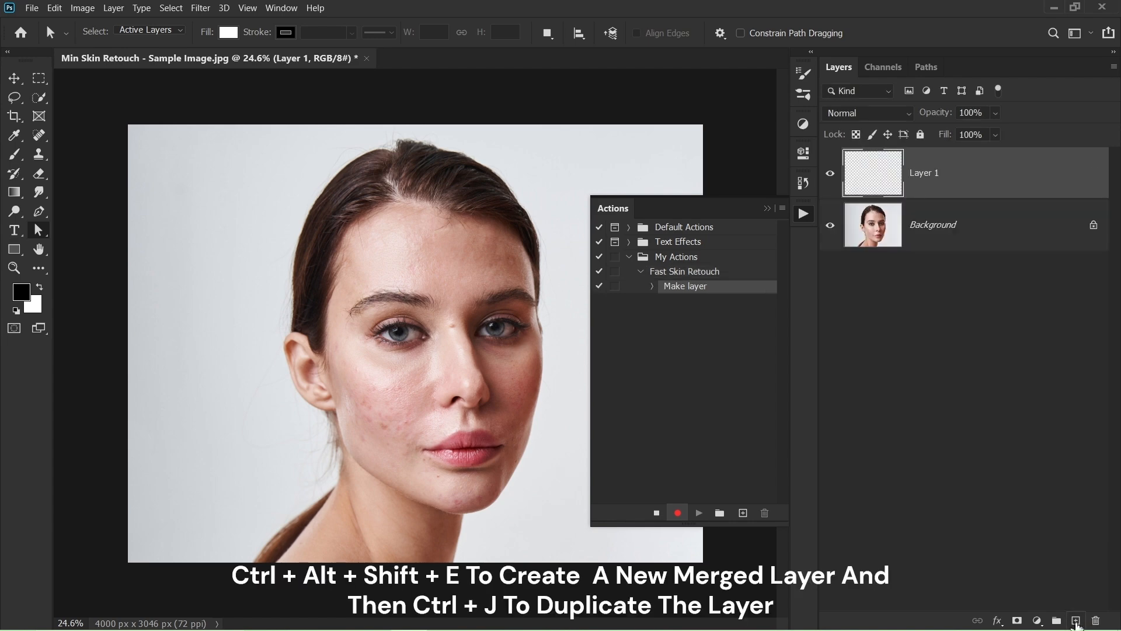
key(ctrl+alt+shift+e)
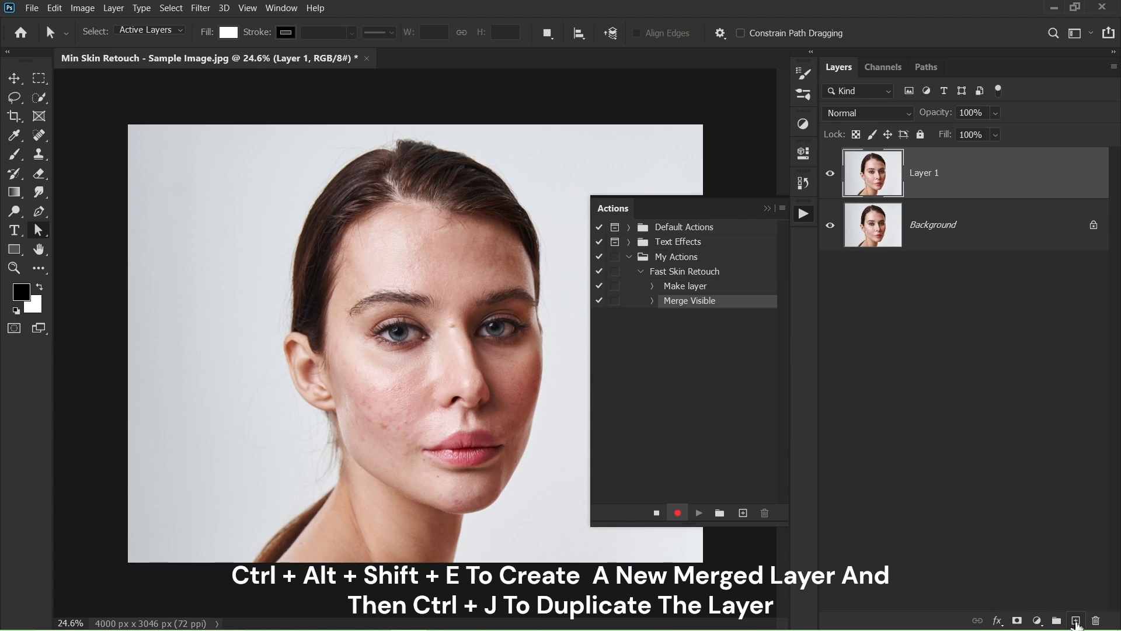
key(ctrl+j)
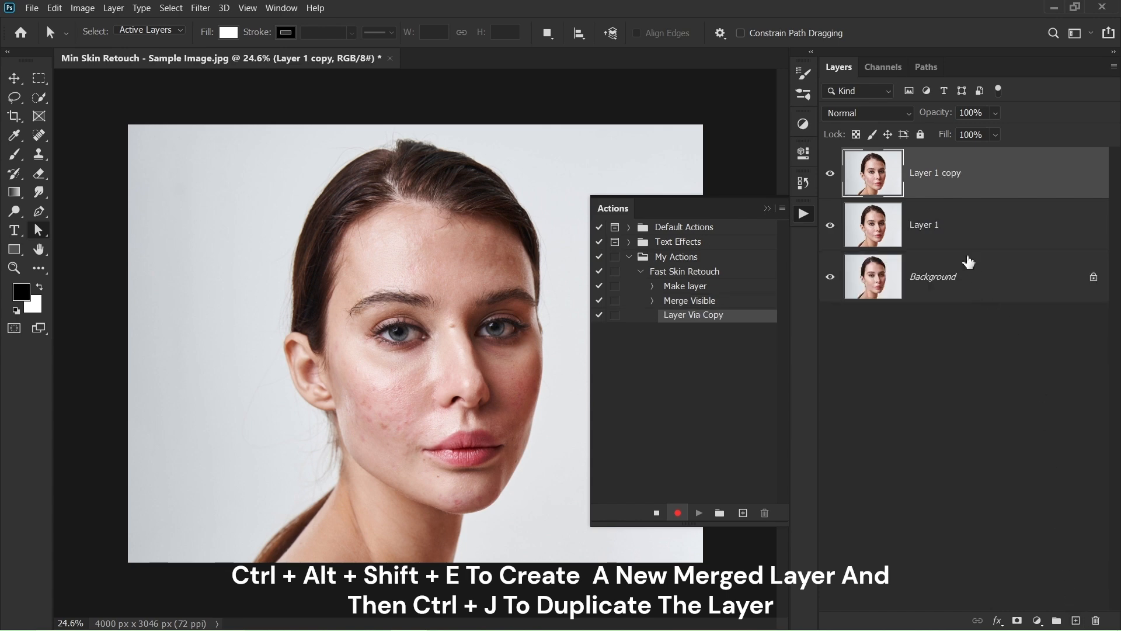
- Rename the top duplicate layer as Main Texture and hide it
double_click(922, 182)
text(Main Te)
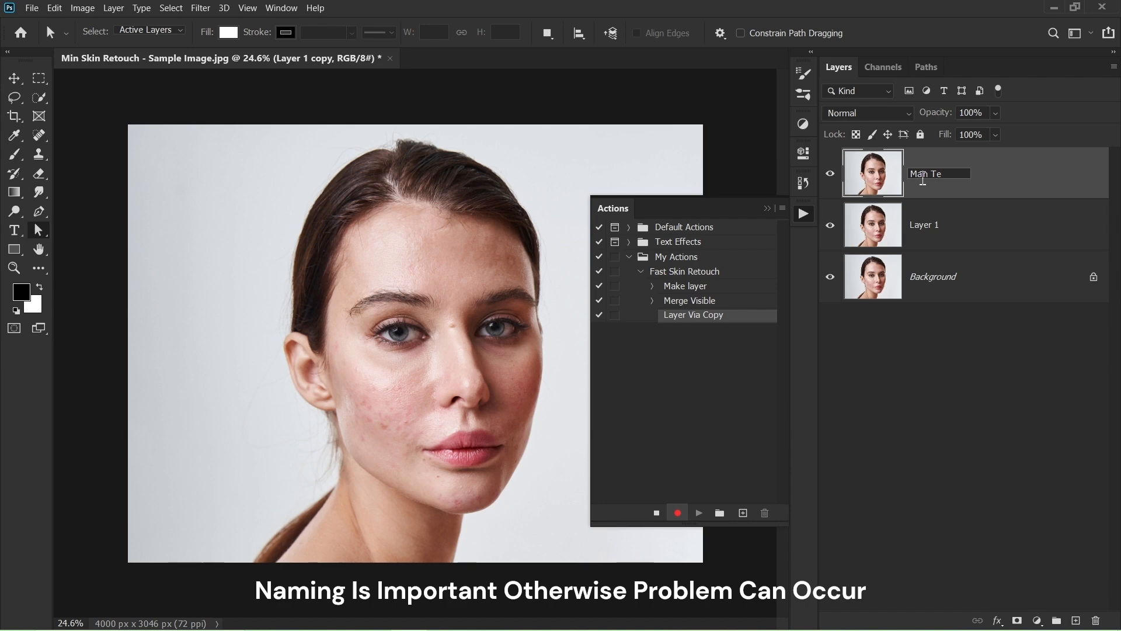
text(xture)
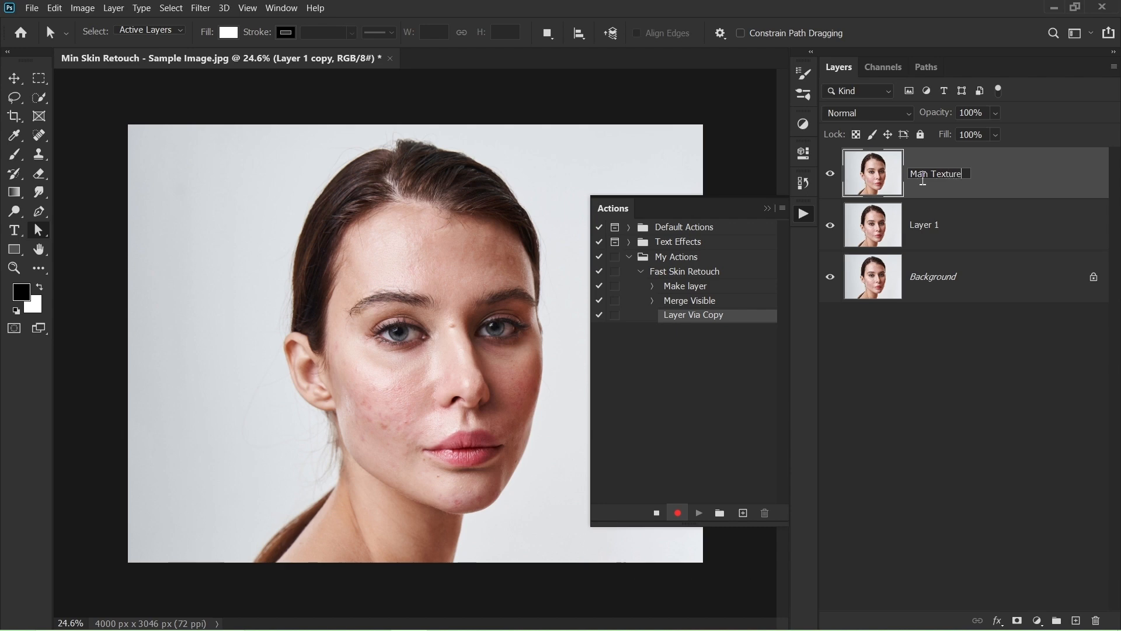
click(830, 176)
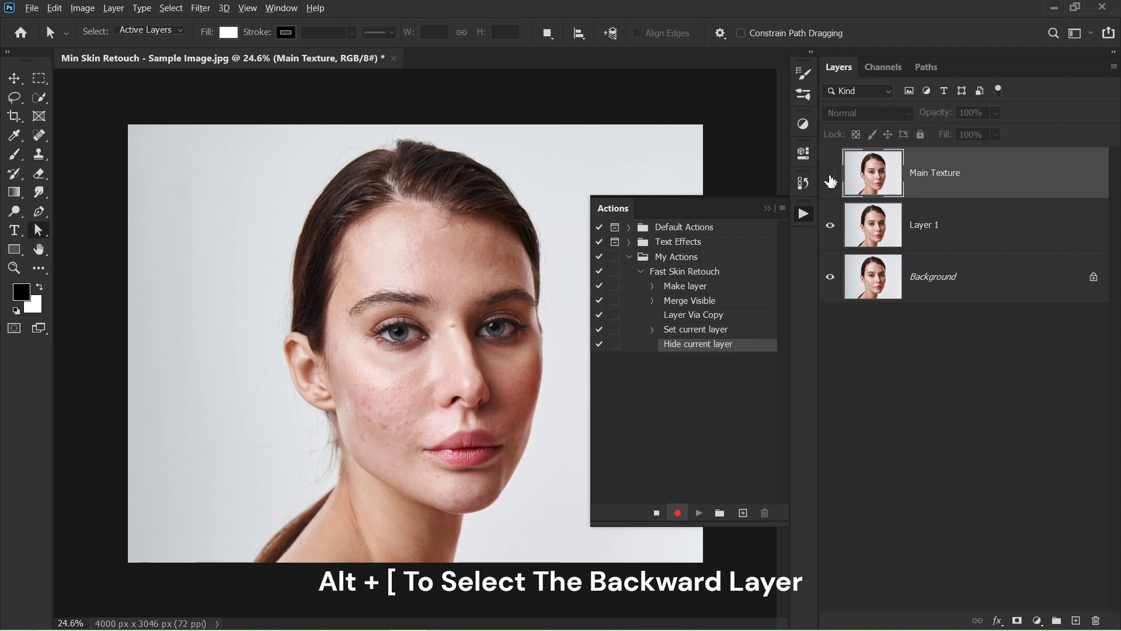
- Select the next layer down relative to Main Texture and rename it as Colour
key(alt+bracketleft)
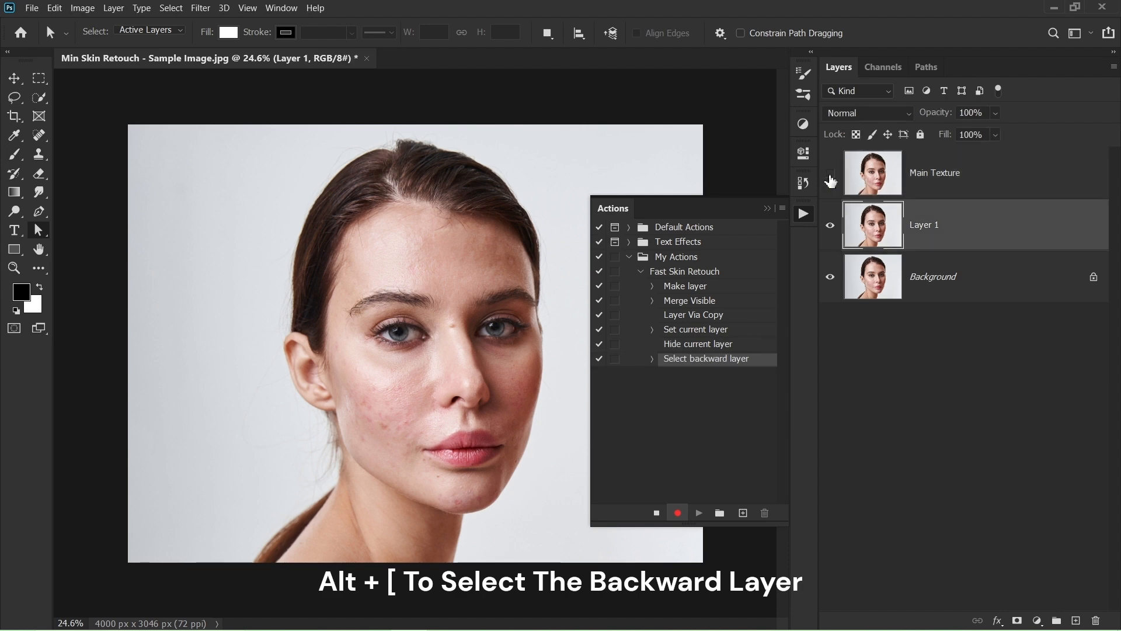
double_click(933, 227)
key(BackSpace)
text(Colour)
key(Return)
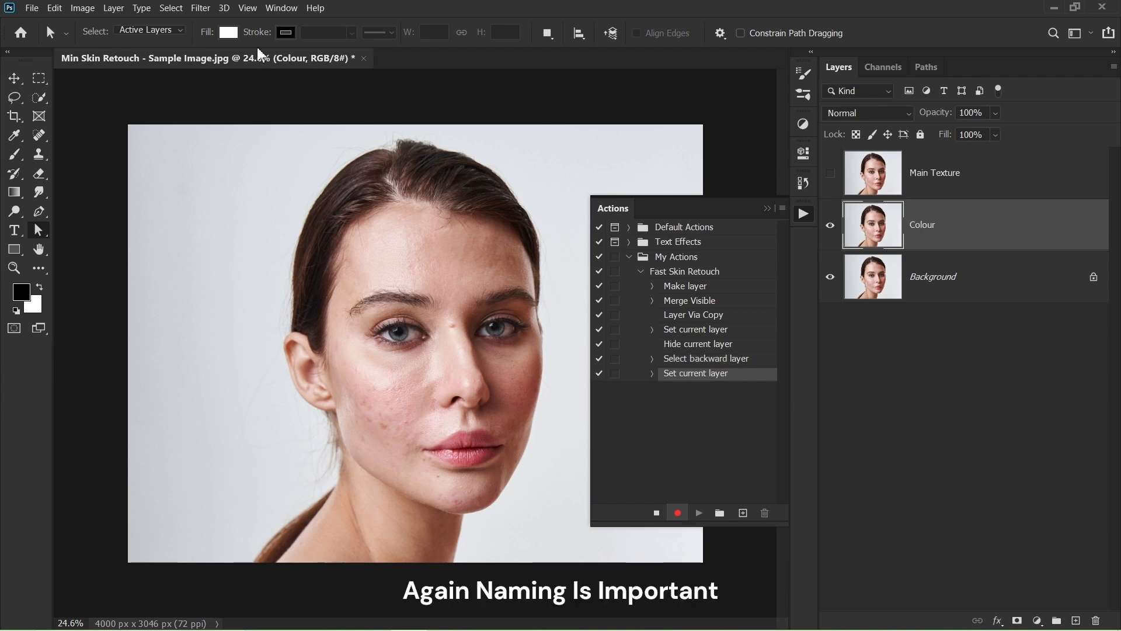
- Convert the Colour layer for smart filters and apply a Median filter with a radius of 120 pixels
click(203, 8)
click(217, 44)
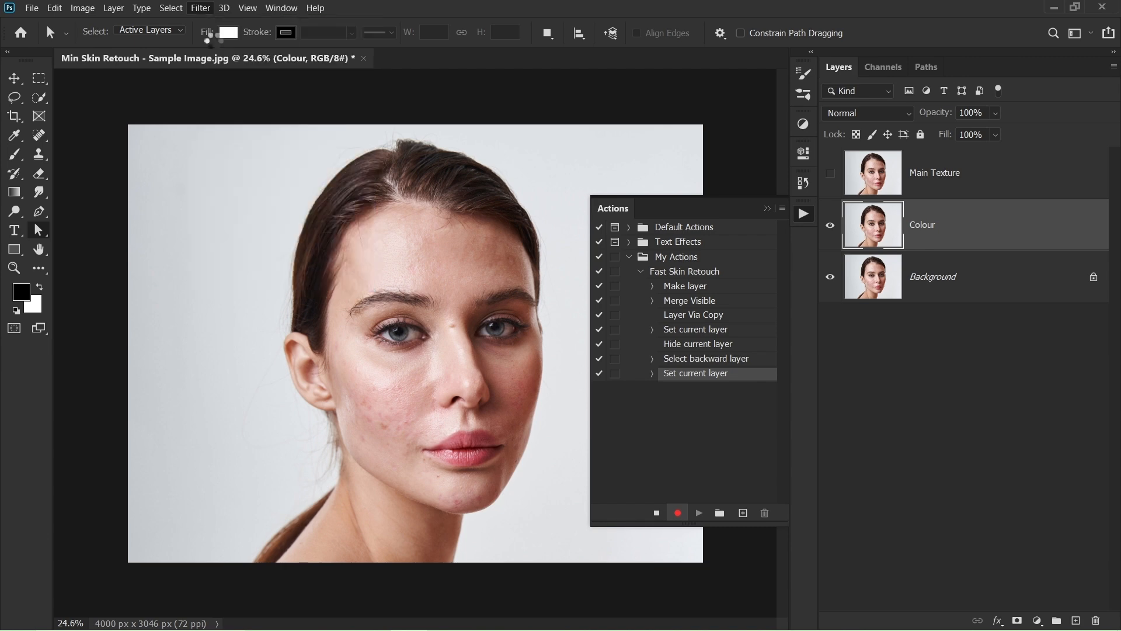
click(197, 6)
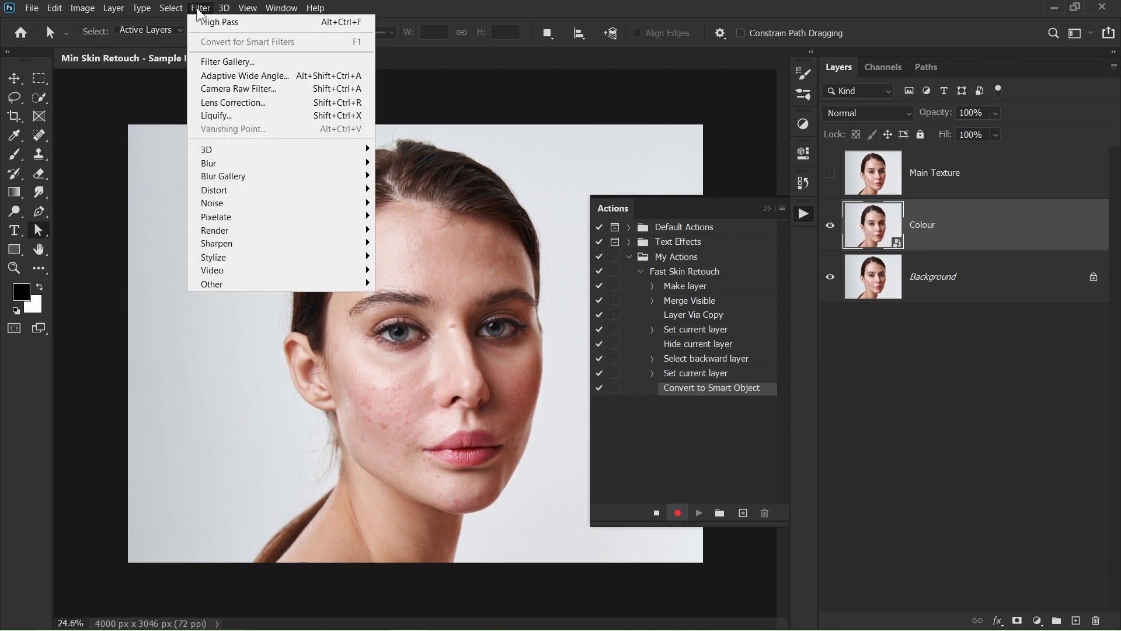
mouse_move(292, 204)
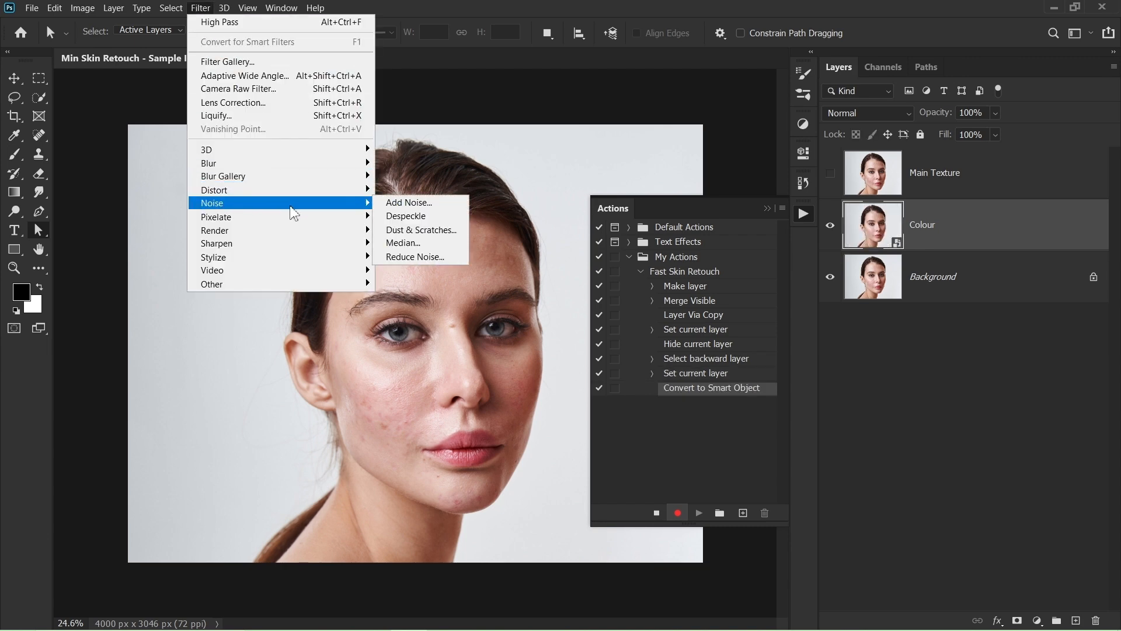
click(411, 246)
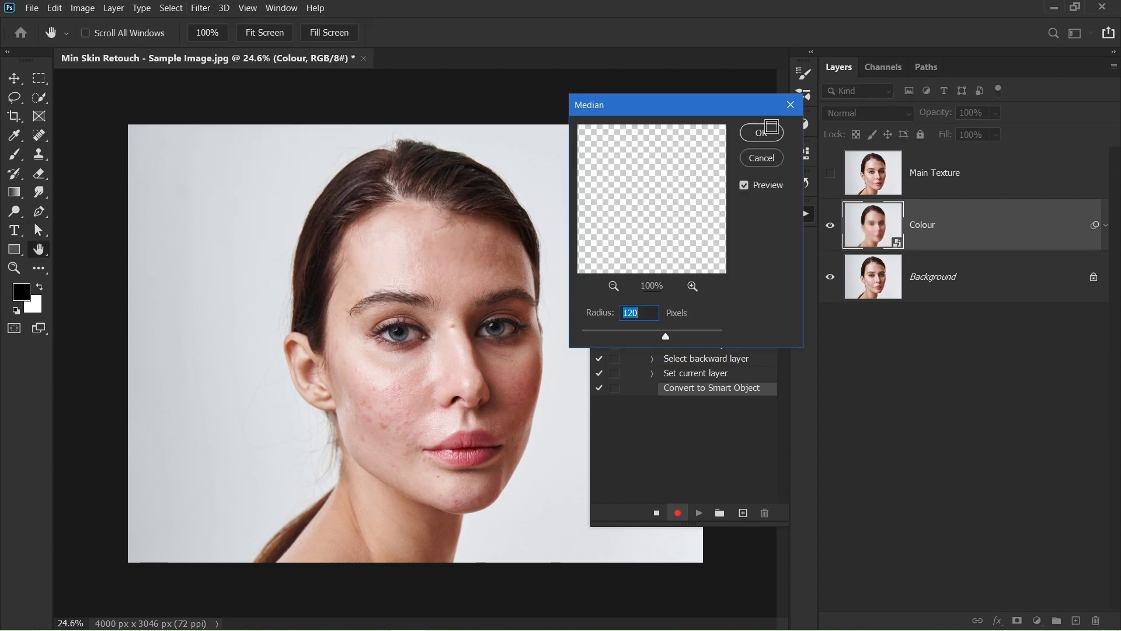
click(762, 133)
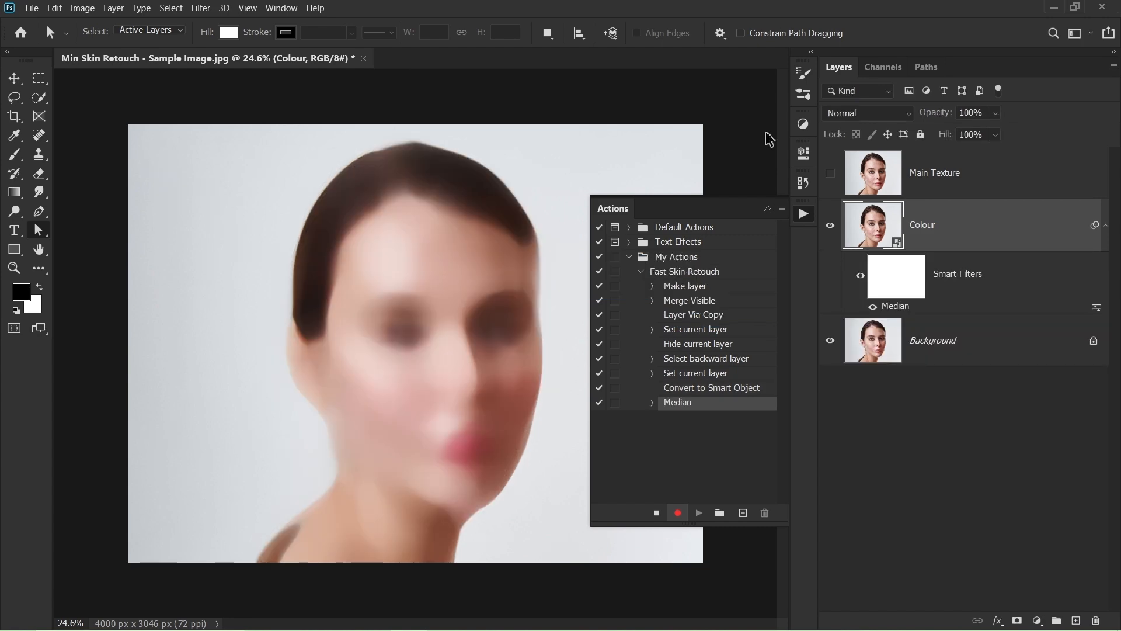
- Create a new layer named Texture above Colour in Overlay mode, filled with the 50% gray neutral color
key(ctrl+shift+n)
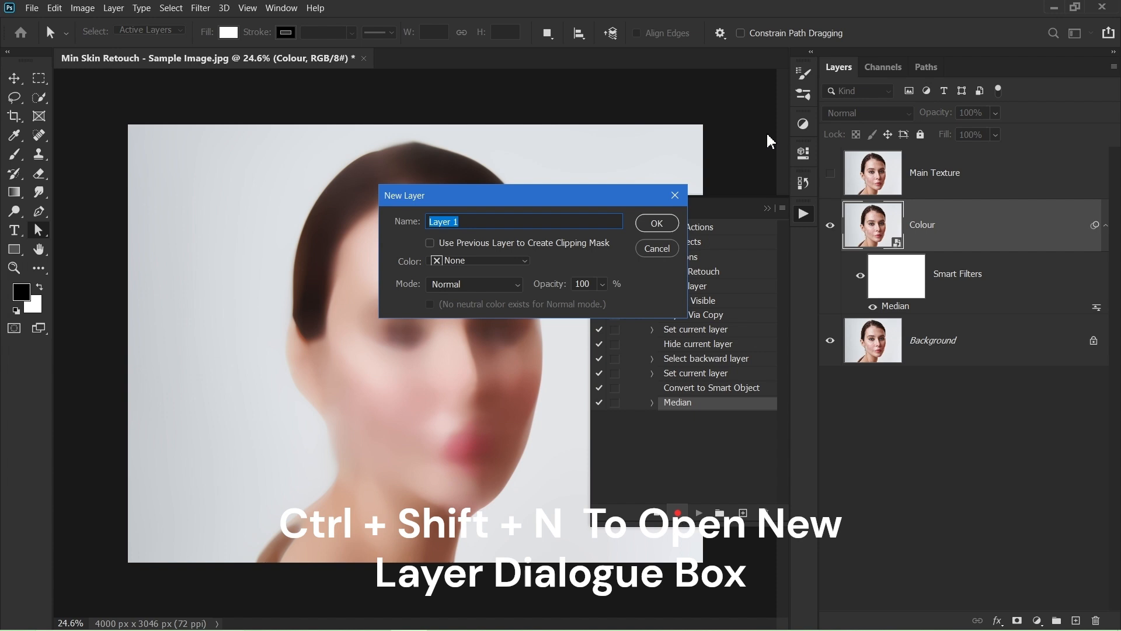
text(Texture)
click(475, 284)
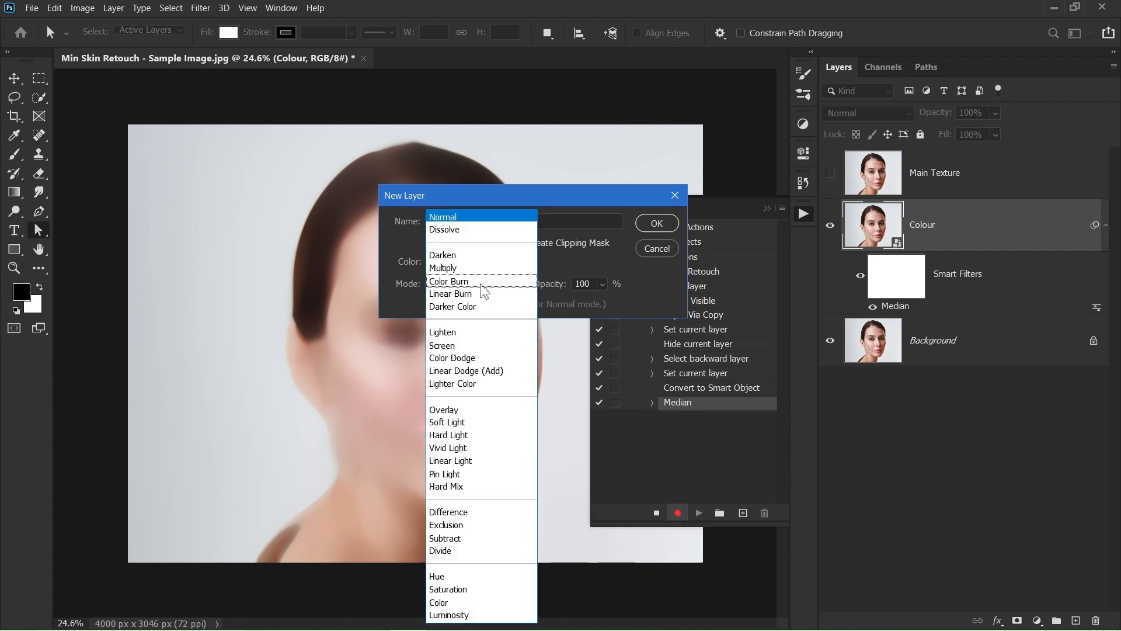
click(487, 410)
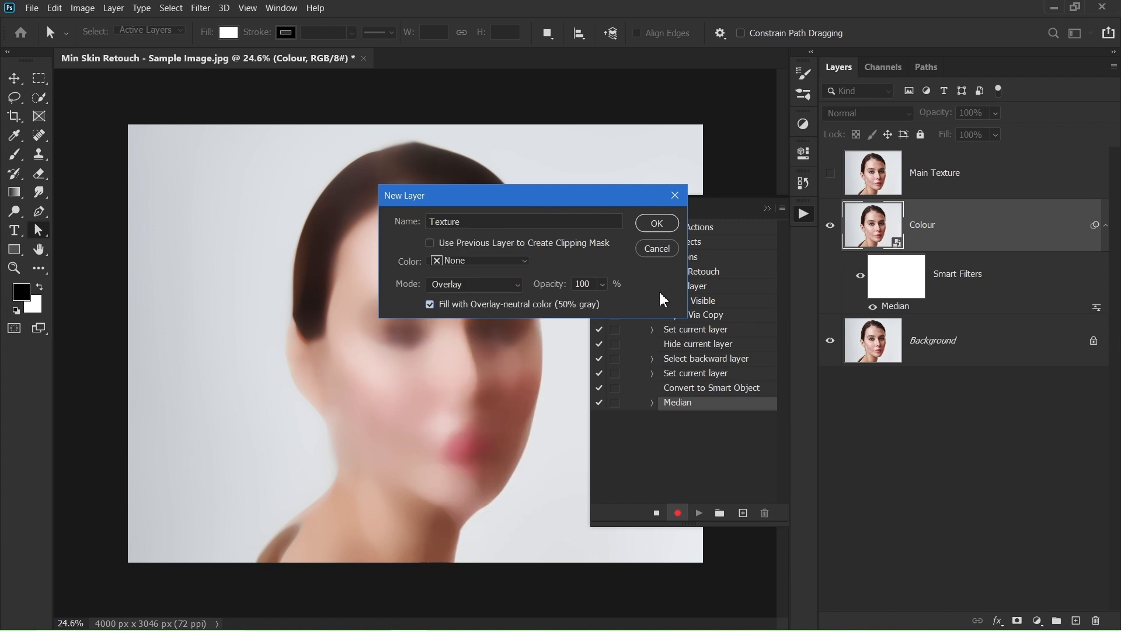
click(675, 227)
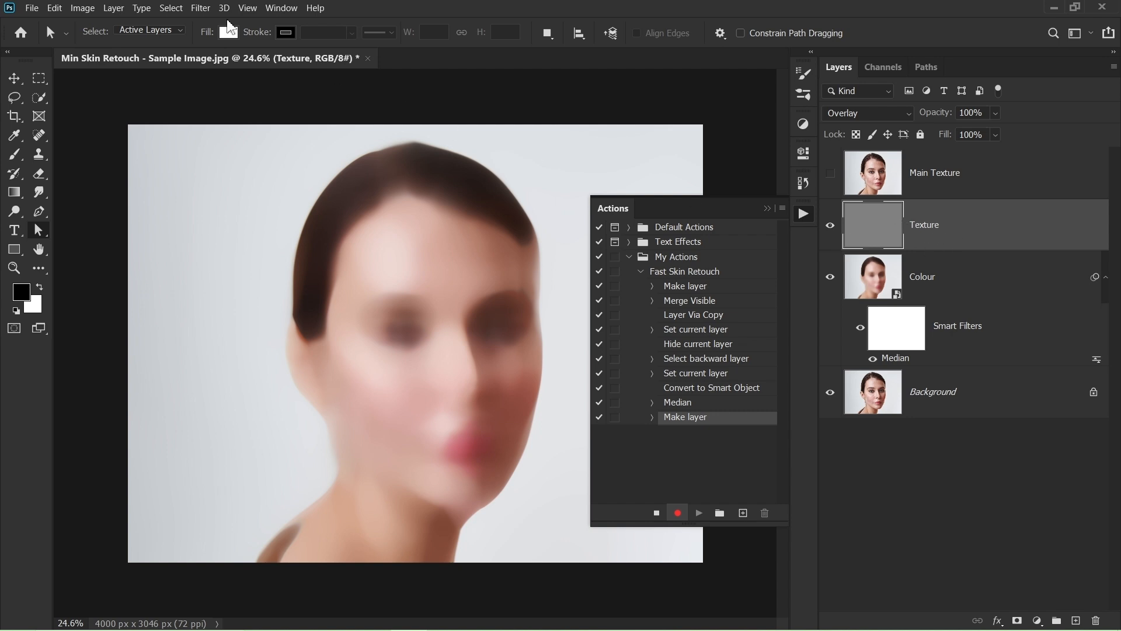
- Convert the Texture layer for smart filters and add 30% uniform, monochromatic noise
click(200, 8)
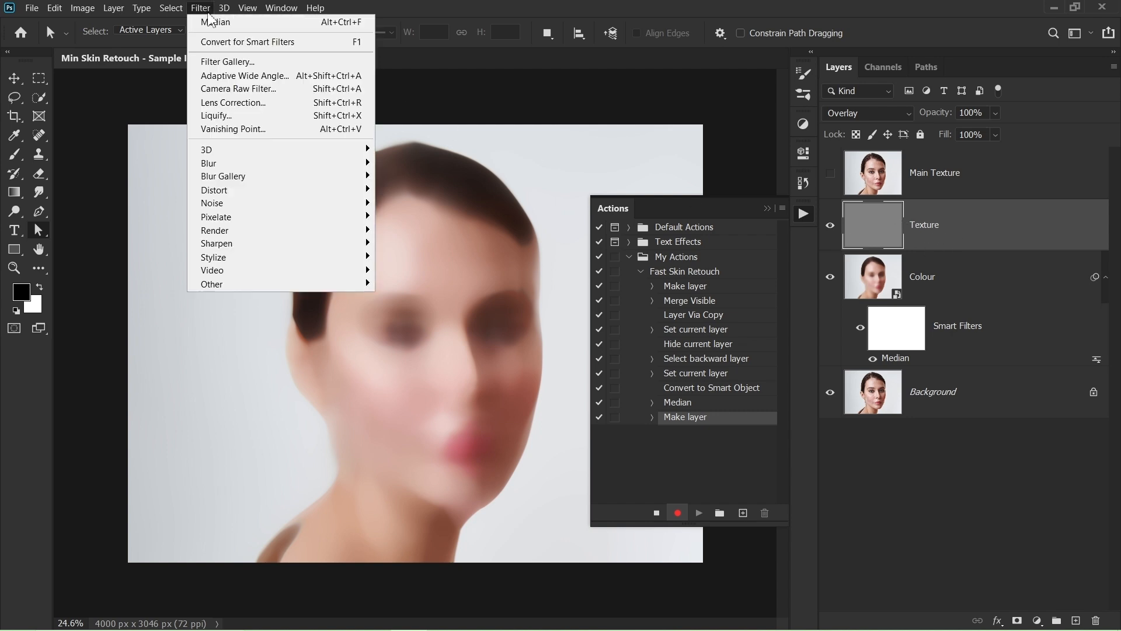
click(225, 42)
click(195, 8)
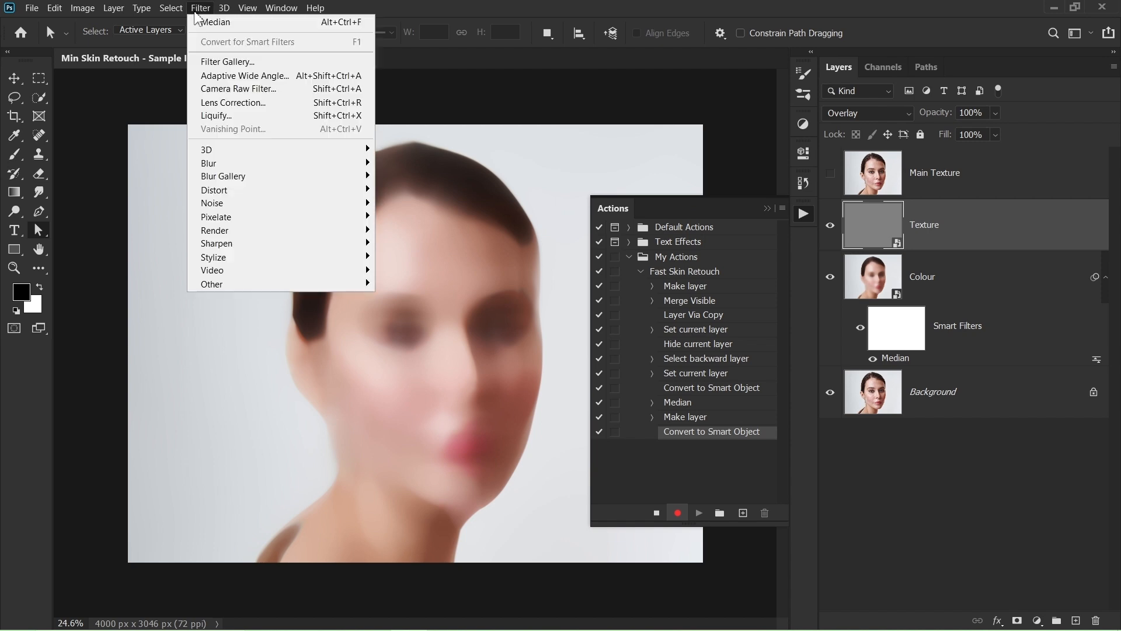
mouse_move(252, 205)
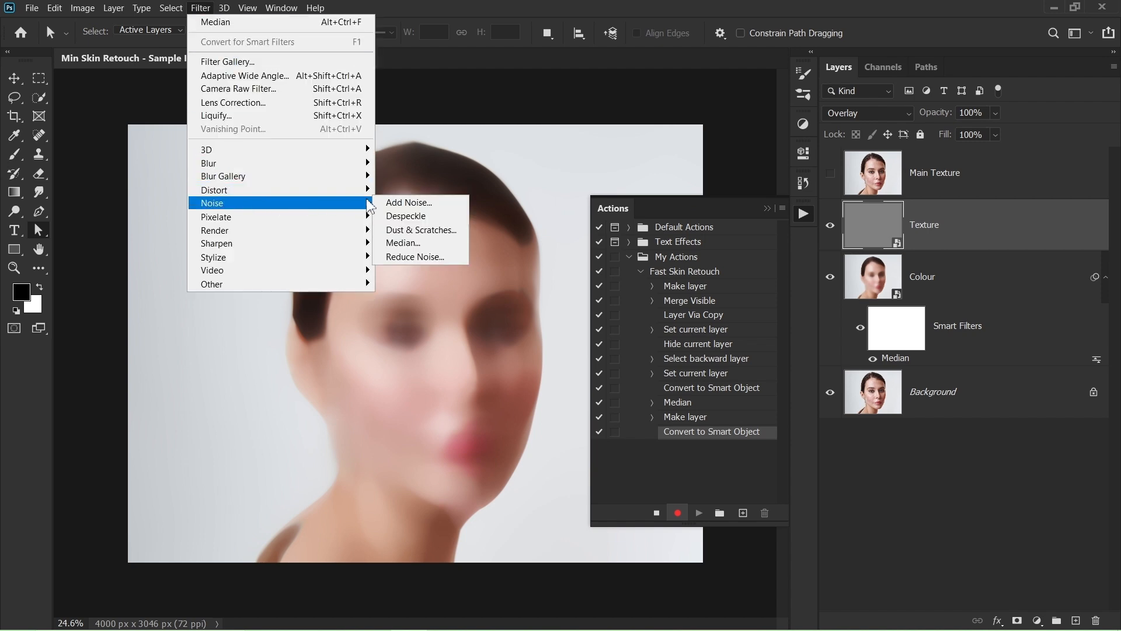
click(390, 203)
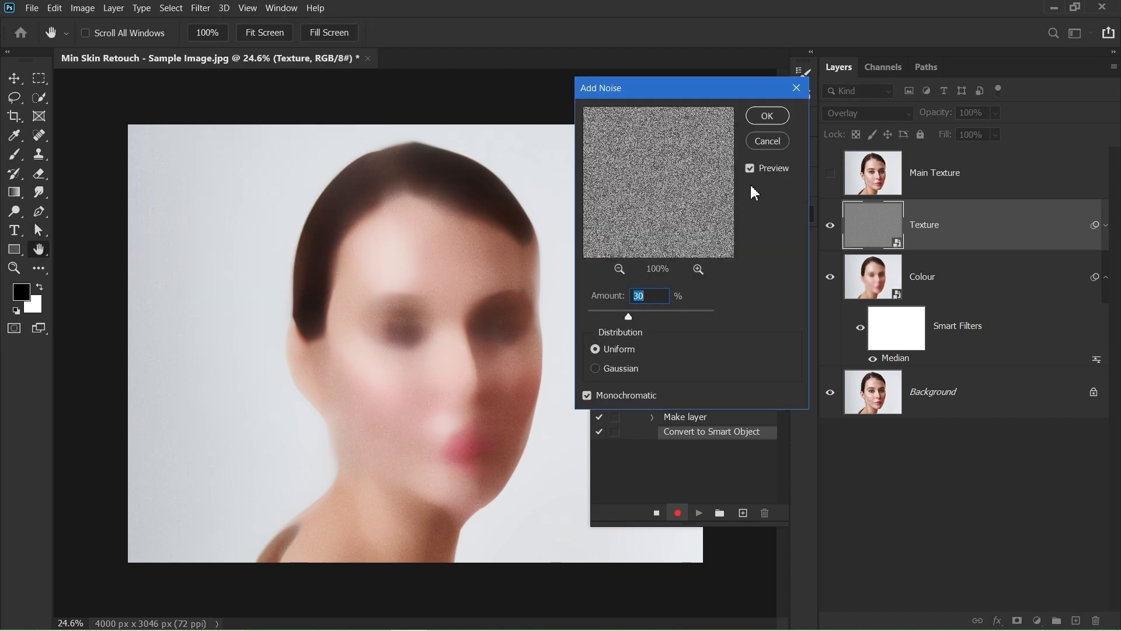
click(767, 116)
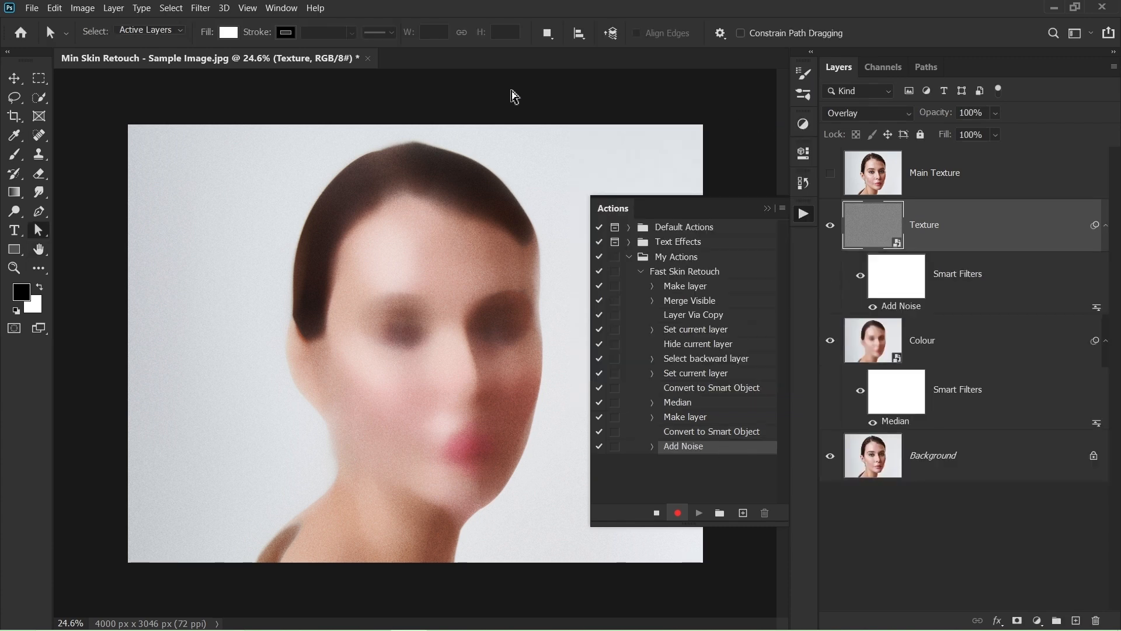
- Apply a Gaussian Blur with a radius of 1.8 pixels to the Texture layer
click(196, 10)
mouse_move(222, 208)
mouse_move(234, 163)
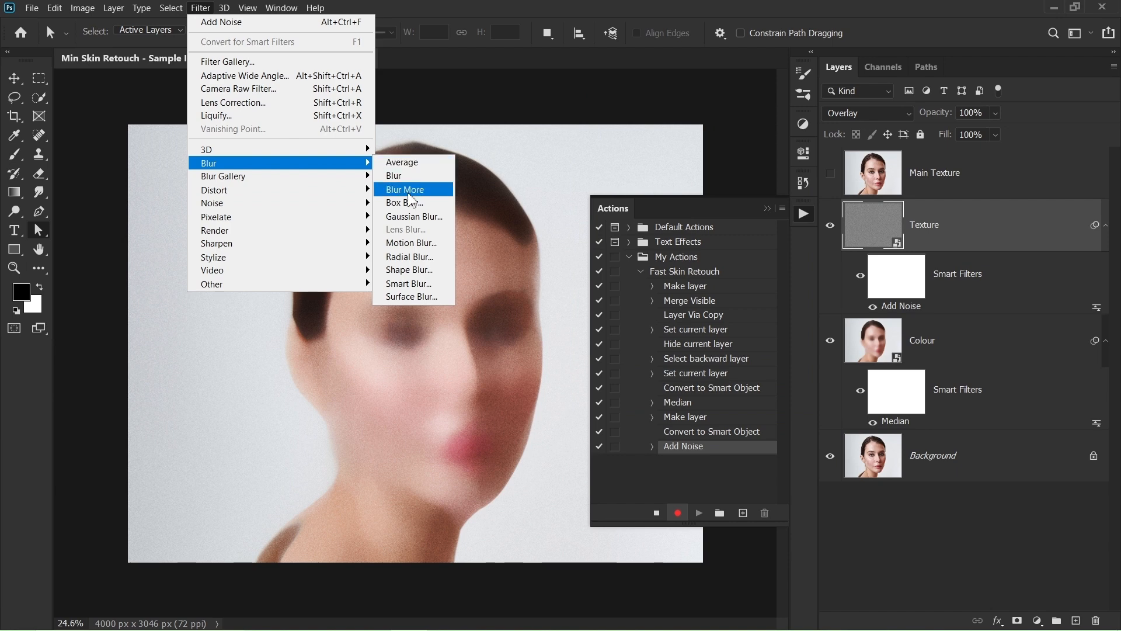
click(411, 227)
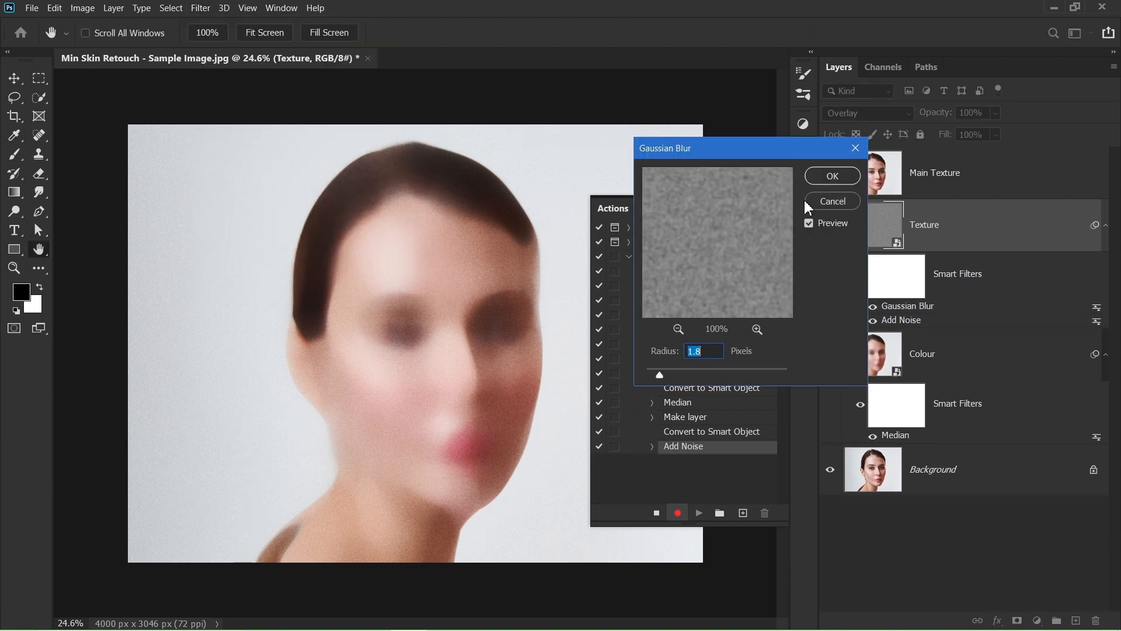
click(832, 183)
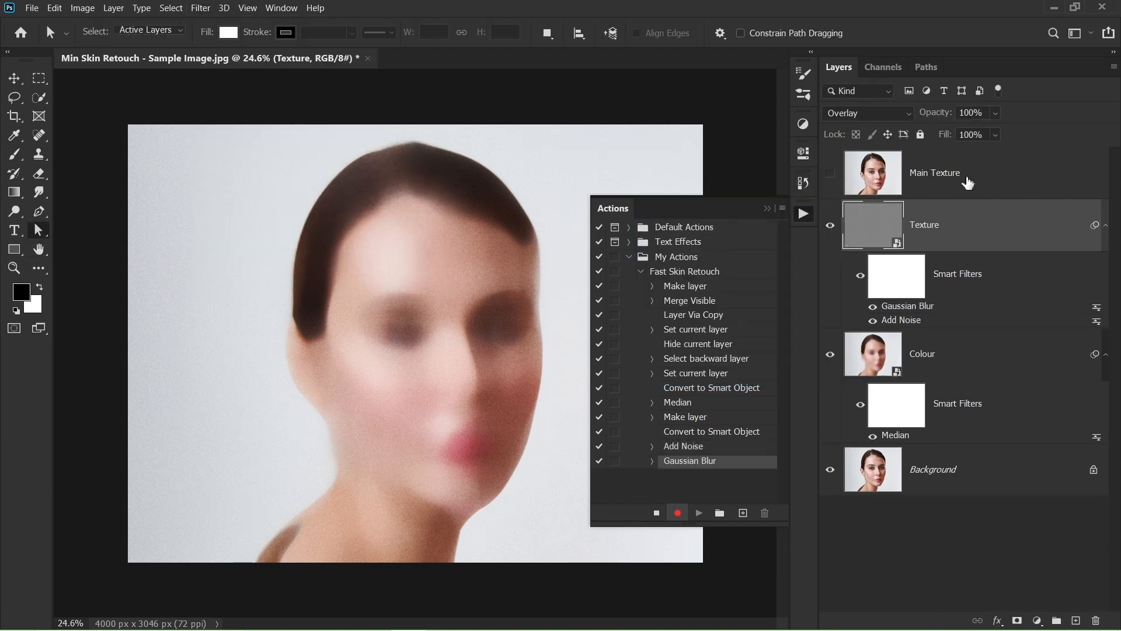
- Make the Main Texture layer visible and apply High Pass to it as a smart filter with a 1.8-pixel radius
click(942, 181)
click(829, 172)
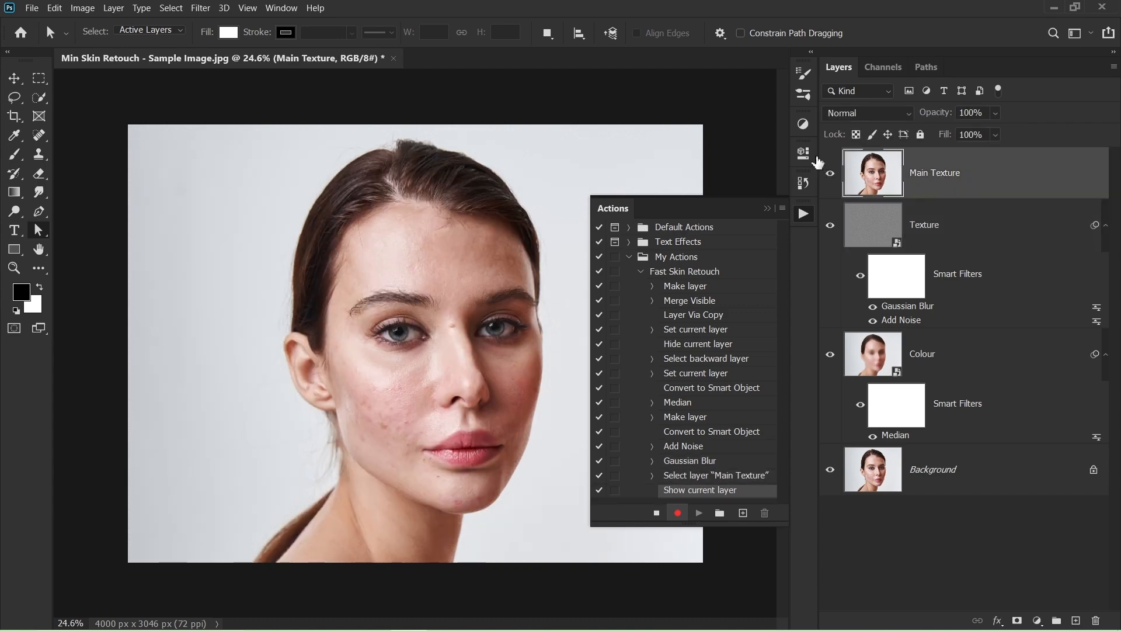
click(201, 9)
click(204, 43)
click(199, 9)
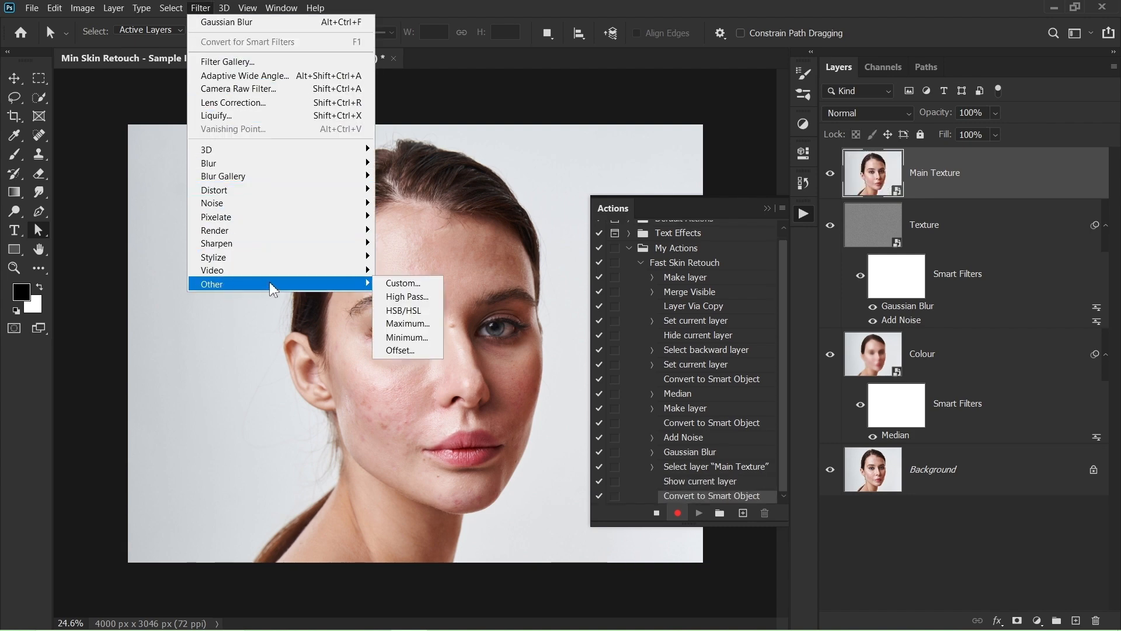
click(398, 295)
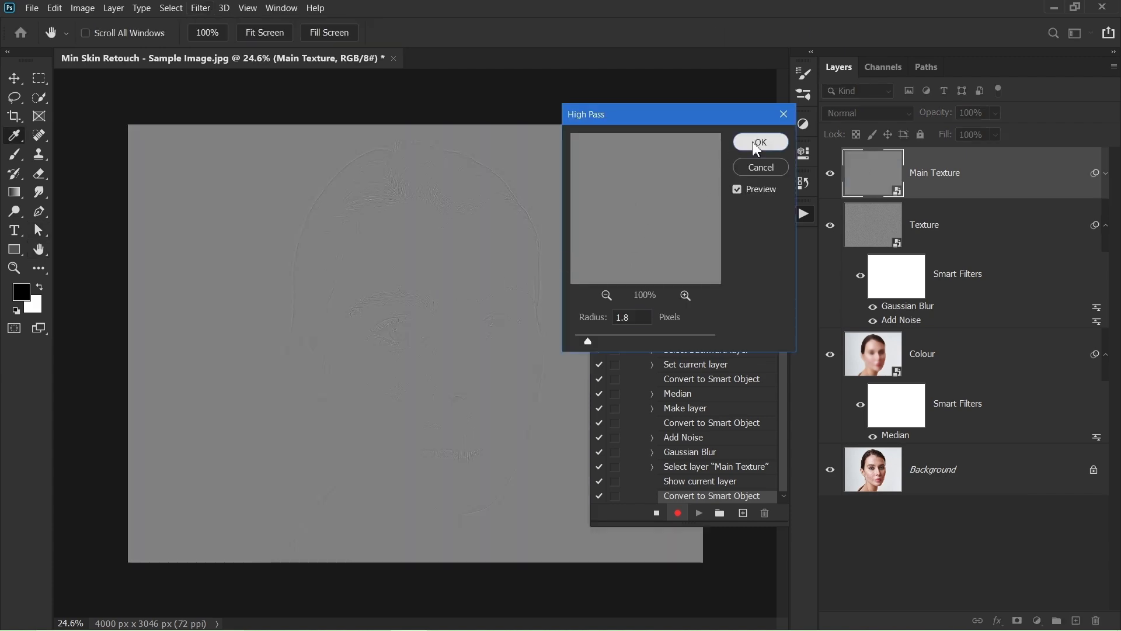
click(756, 145)
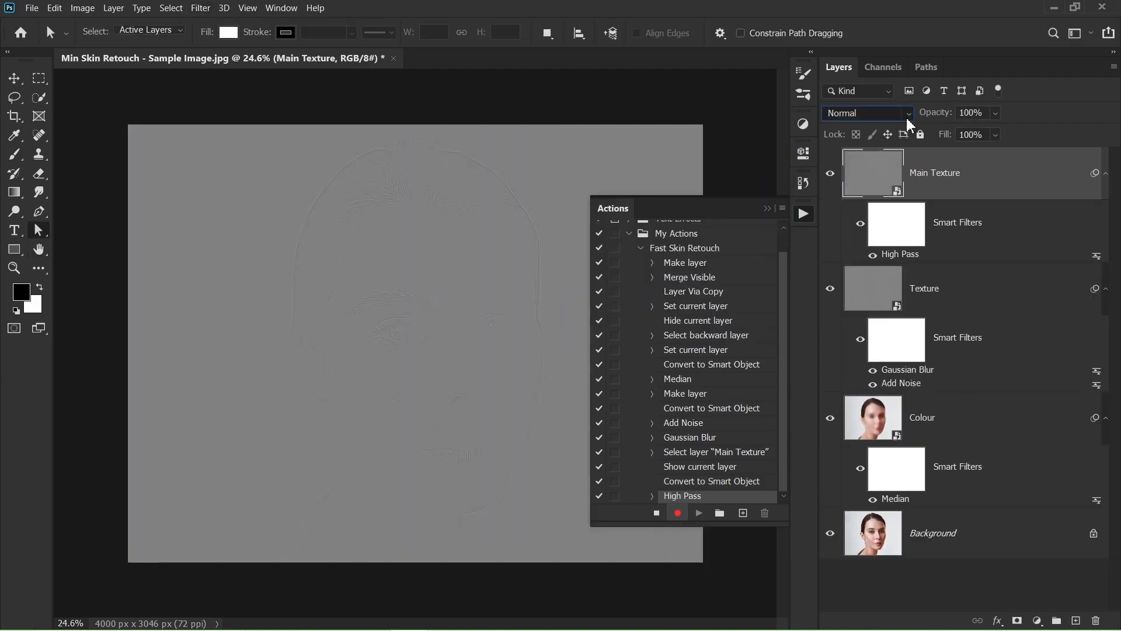
- Set the Main Texture layer's blend mode to Linear Light and group it with the Texture and Colour layers
click(906, 116)
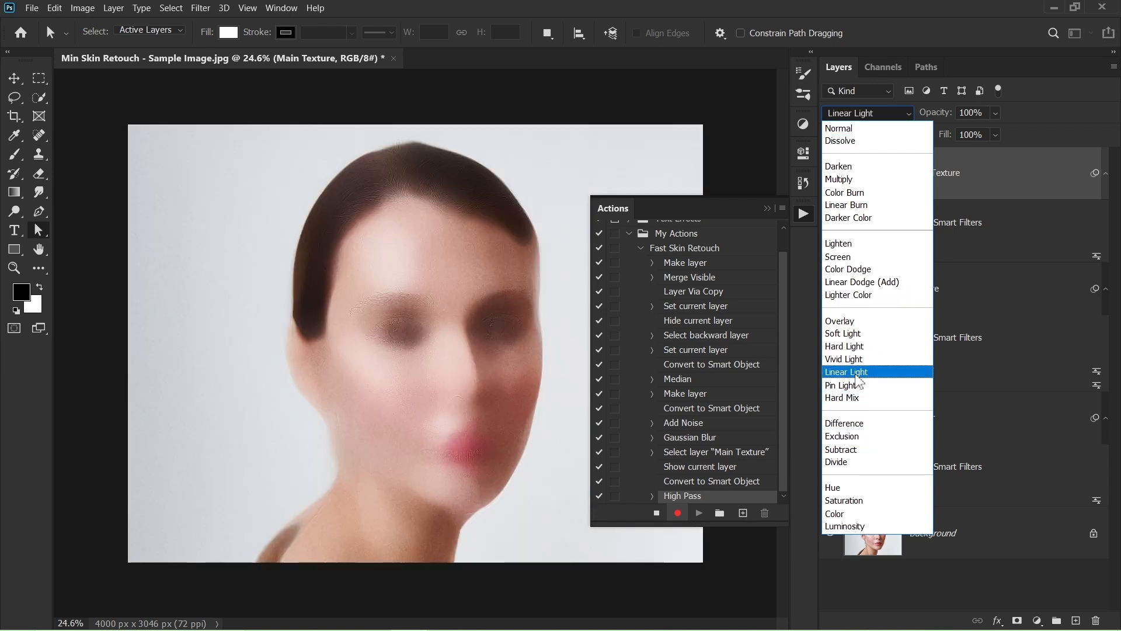
click(855, 373)
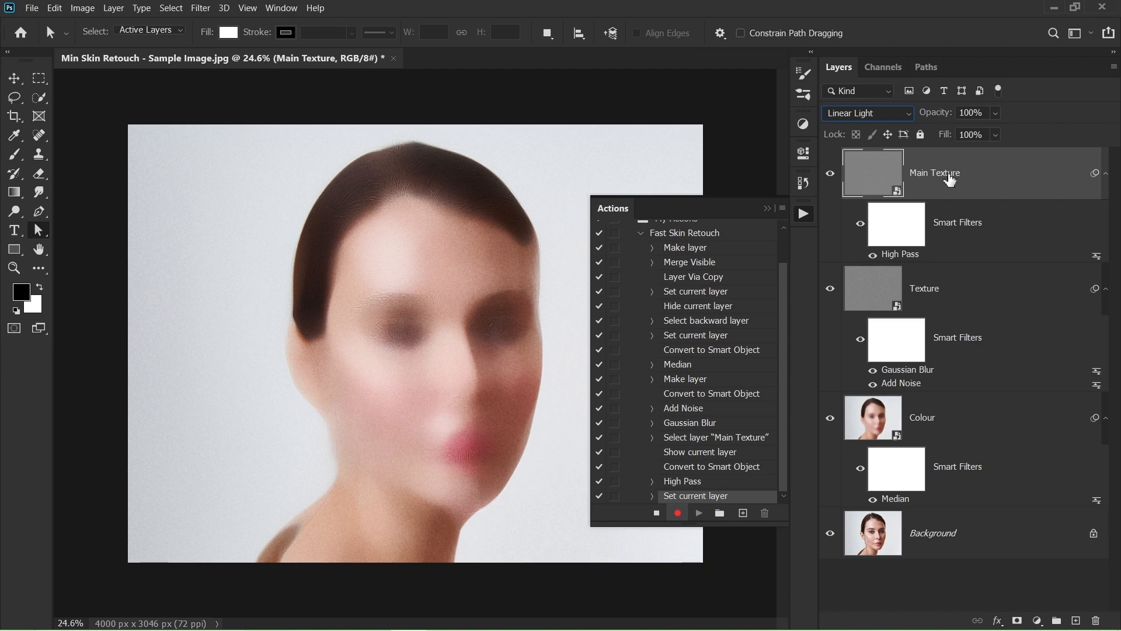
shift+click(972, 285)
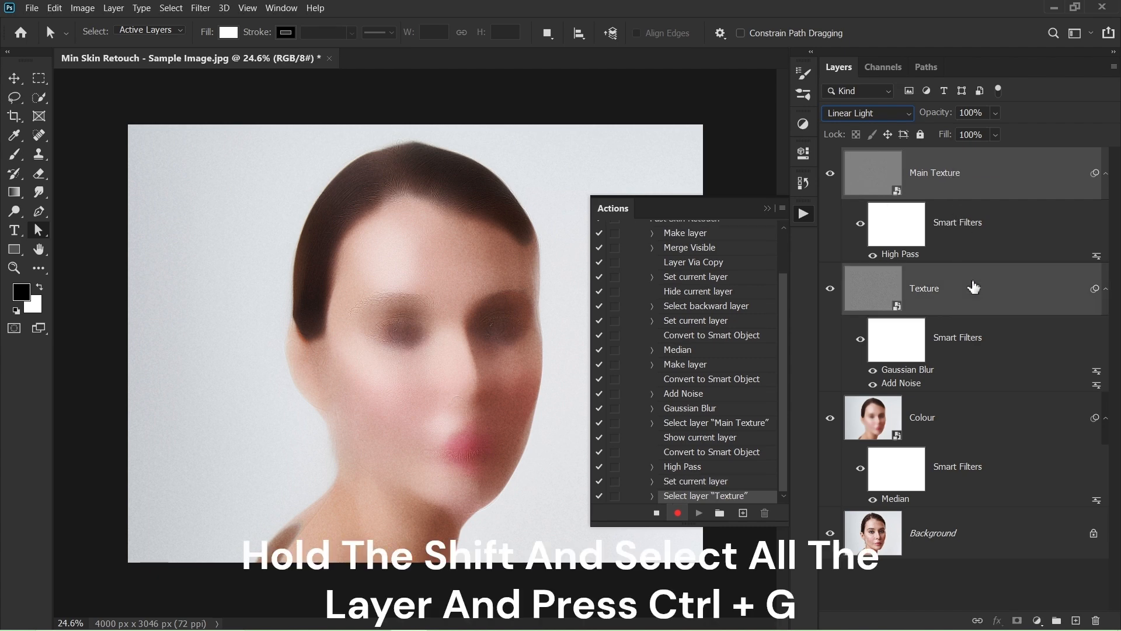
shift+click(969, 441)
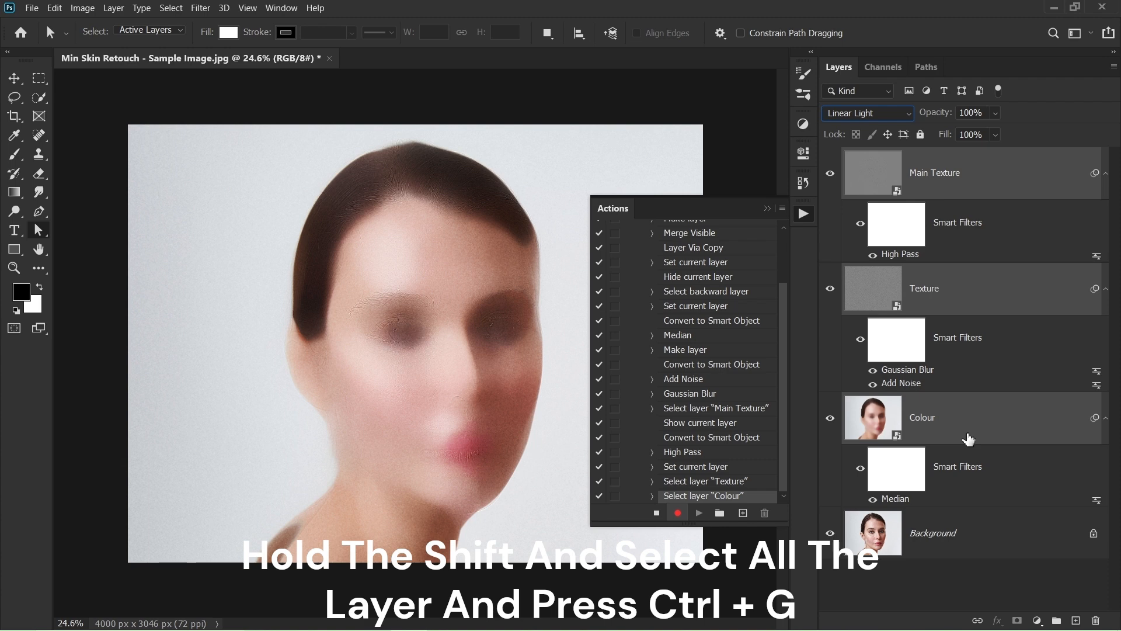
key(ctrl+g)
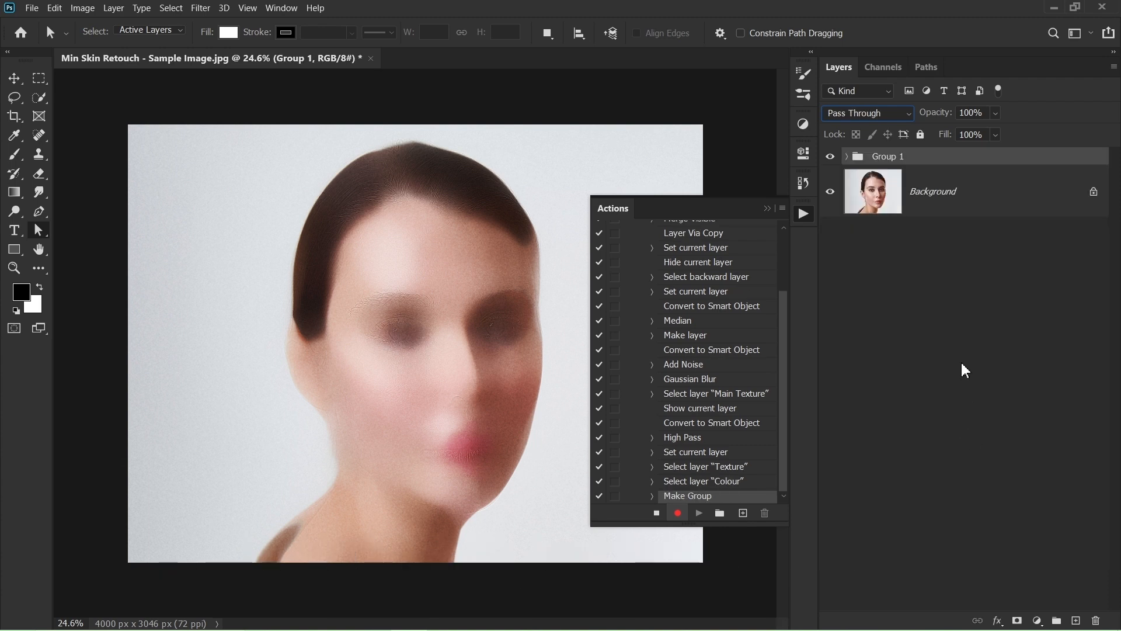
- Rename the new layer group as Skin Retouch
double_click(899, 157)
text(Skin Retouch)
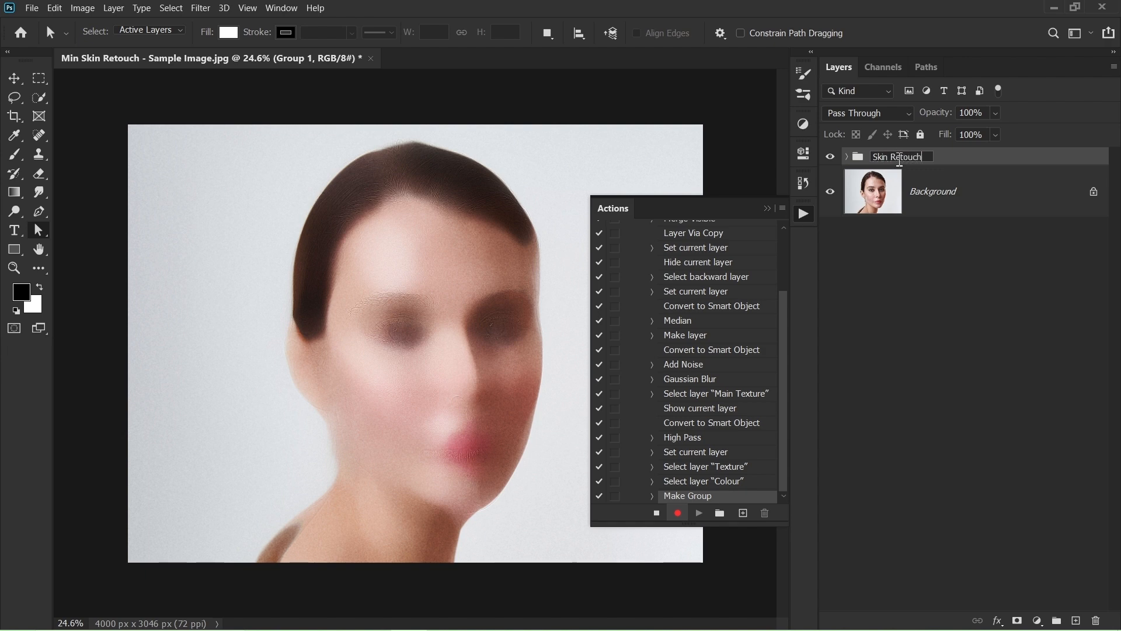
key(Return)
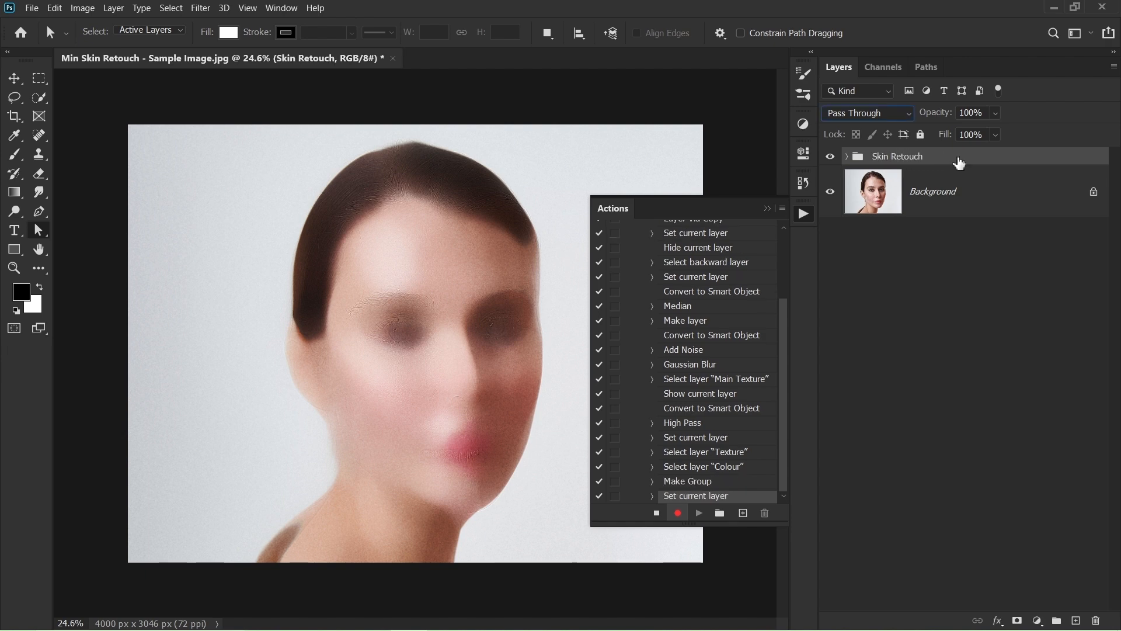
- Set the Skin Retouch group's Blend If for the underlying layer to split shadows 0/60 and split highlights 180/255
double_click(1052, 161)
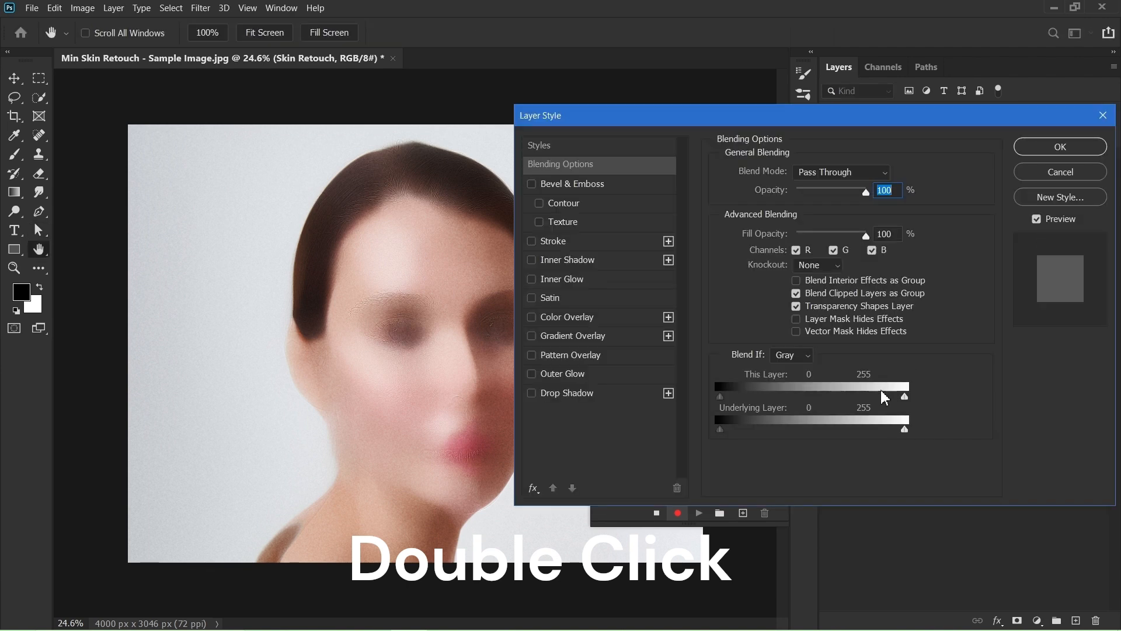
drag(906, 433, 839, 435)
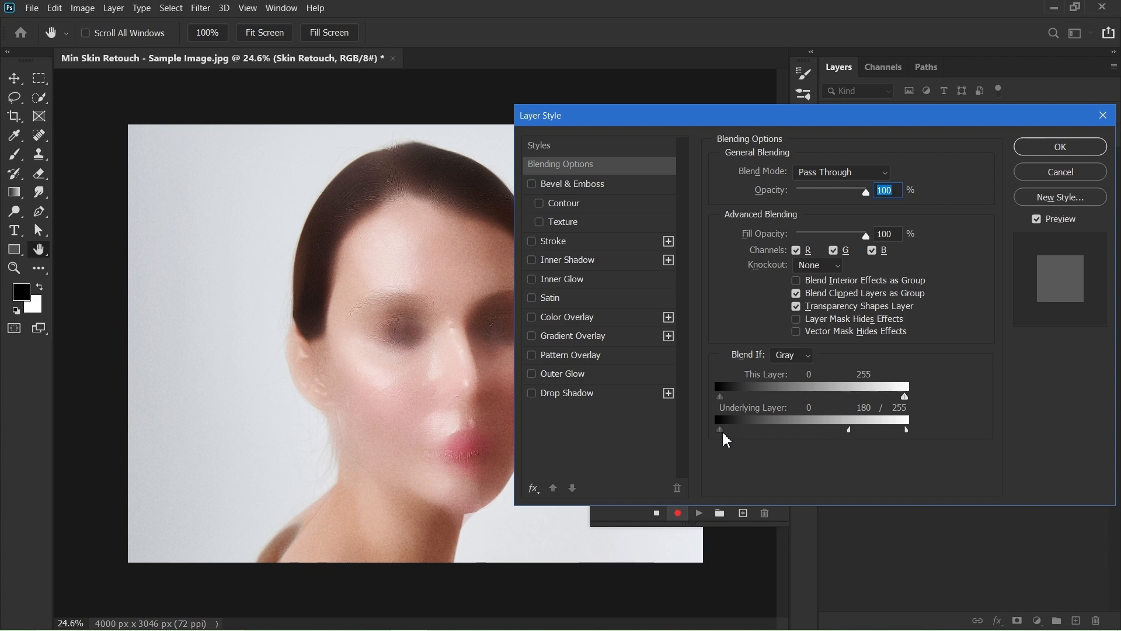
drag(723, 433, 766, 433)
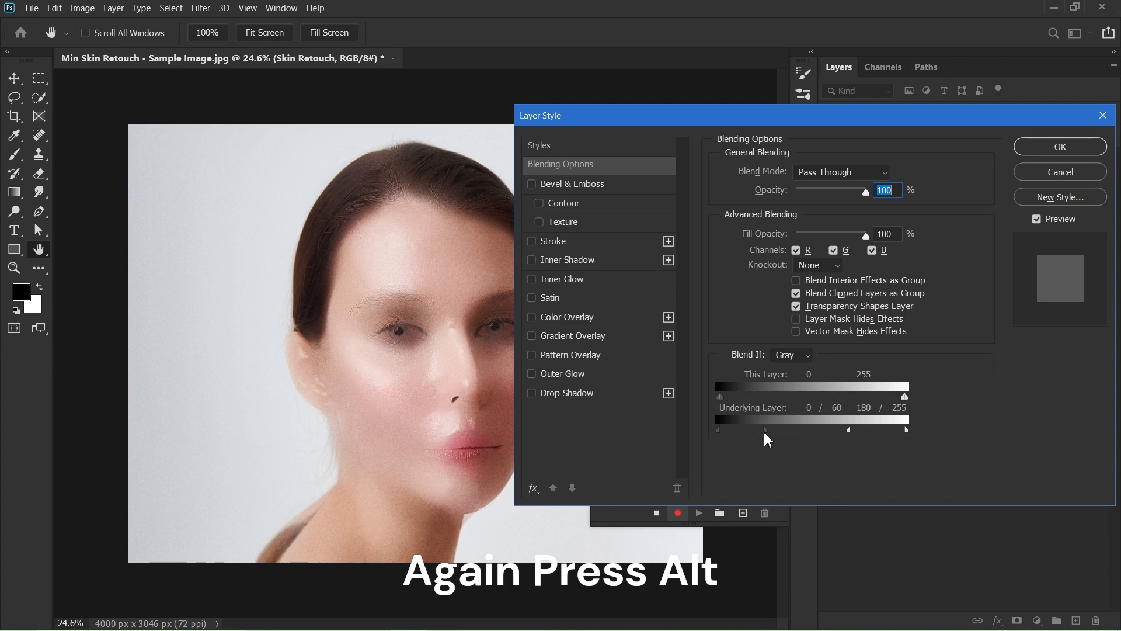
click(1056, 150)
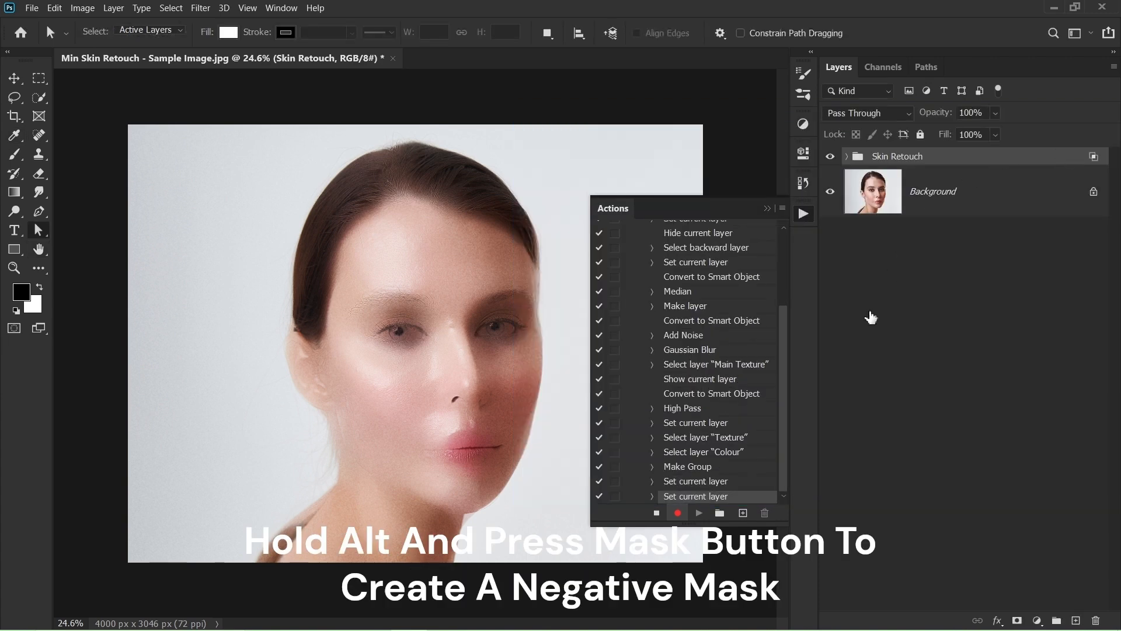
- Add a black layer mask to the Skin Retouch group and stop the action recording with the Brush tool active
alt+click(1019, 622)
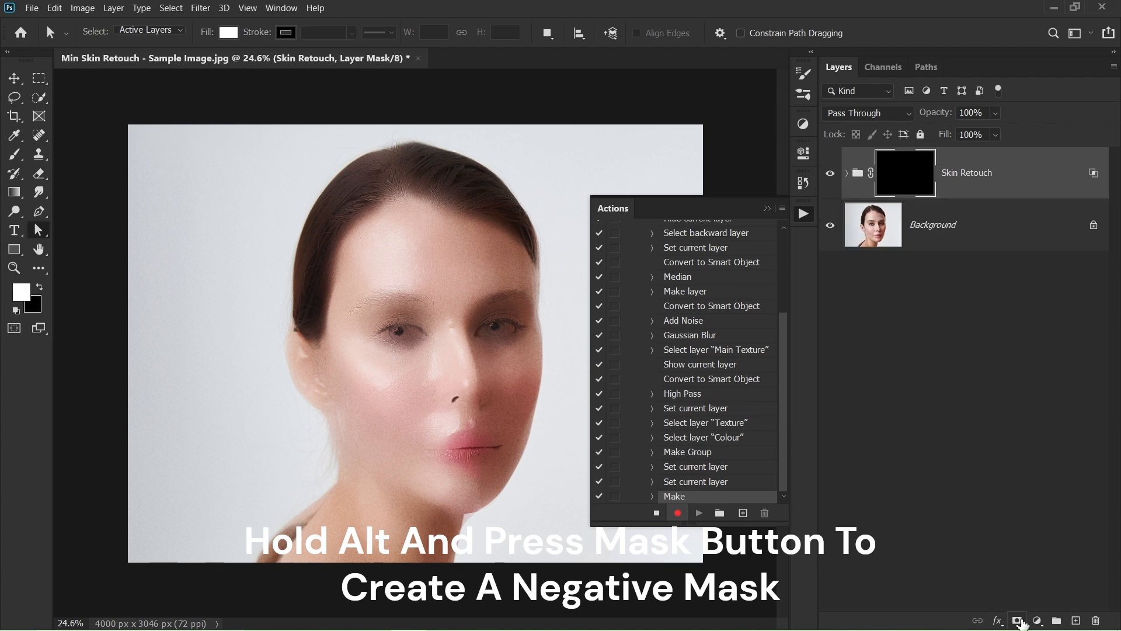
click(14, 155)
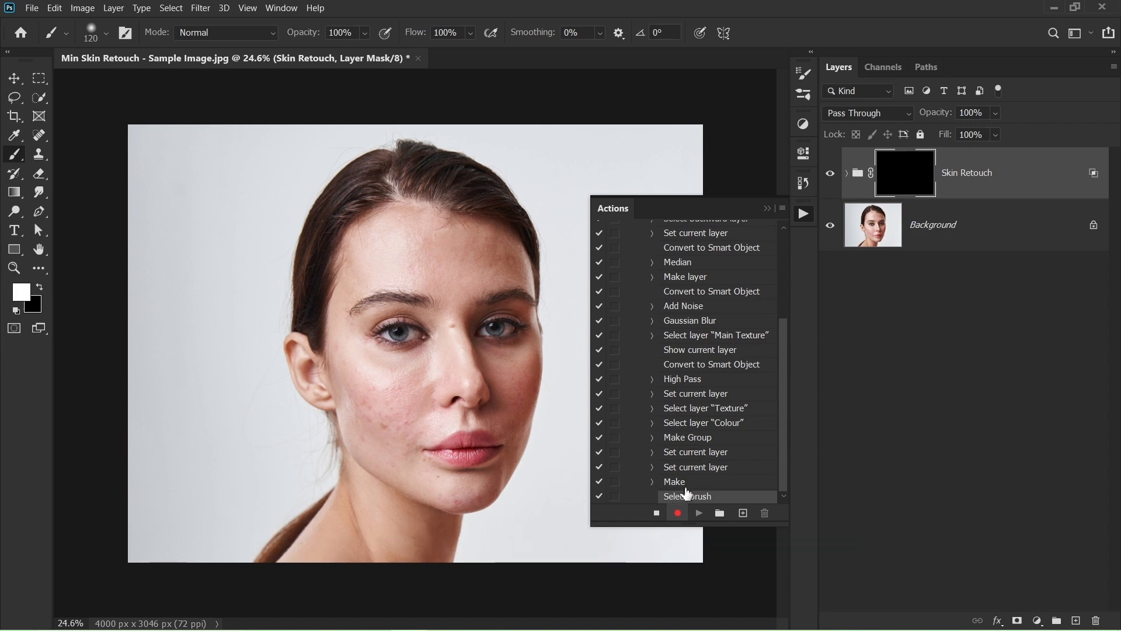
click(655, 514)
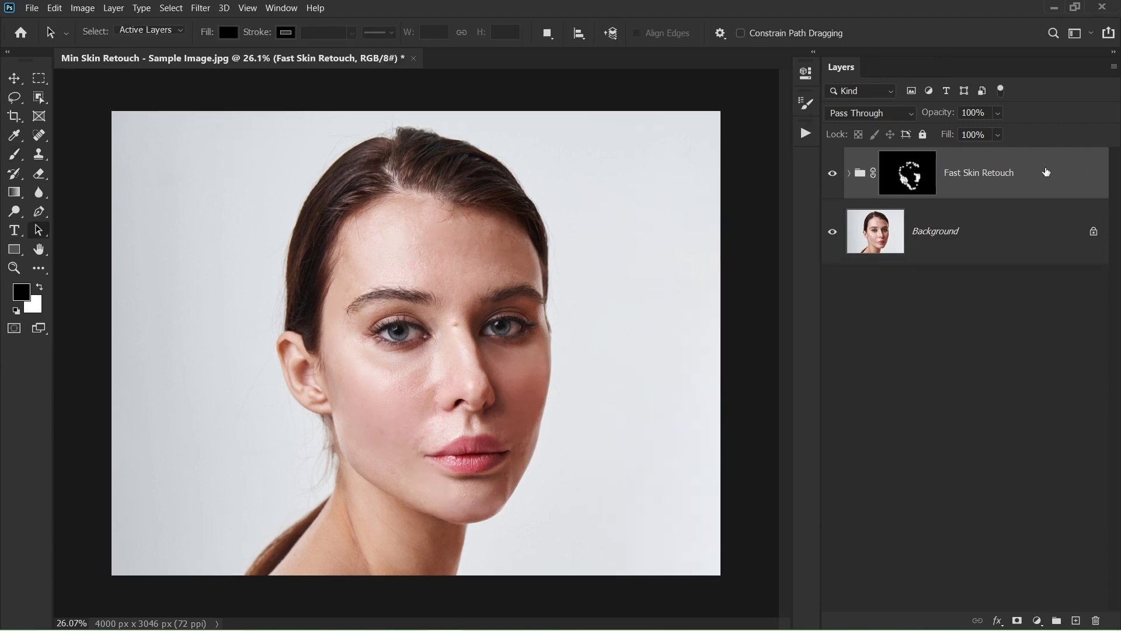
- Delete the existing Fast Skin Retouch group and play the Fast Skin Retouch action from the My Actions set
mouse_move(1038, 173)
mouse_down()
mouse_move(1038, 602)
mouse_move(1096, 626)
mouse_up()
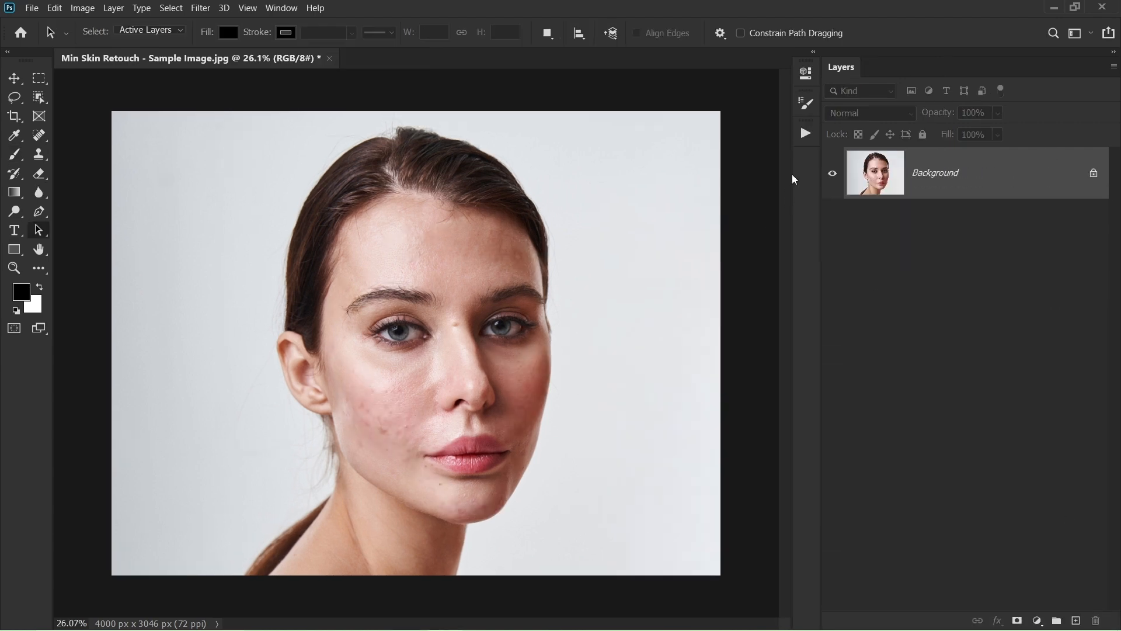
click(805, 134)
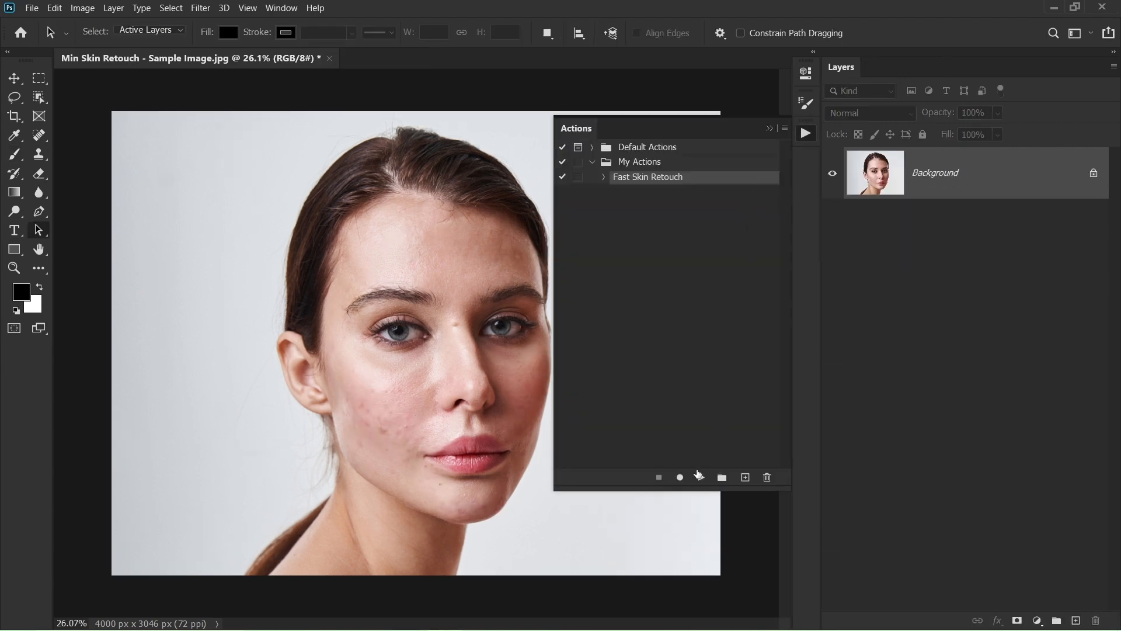
click(701, 480)
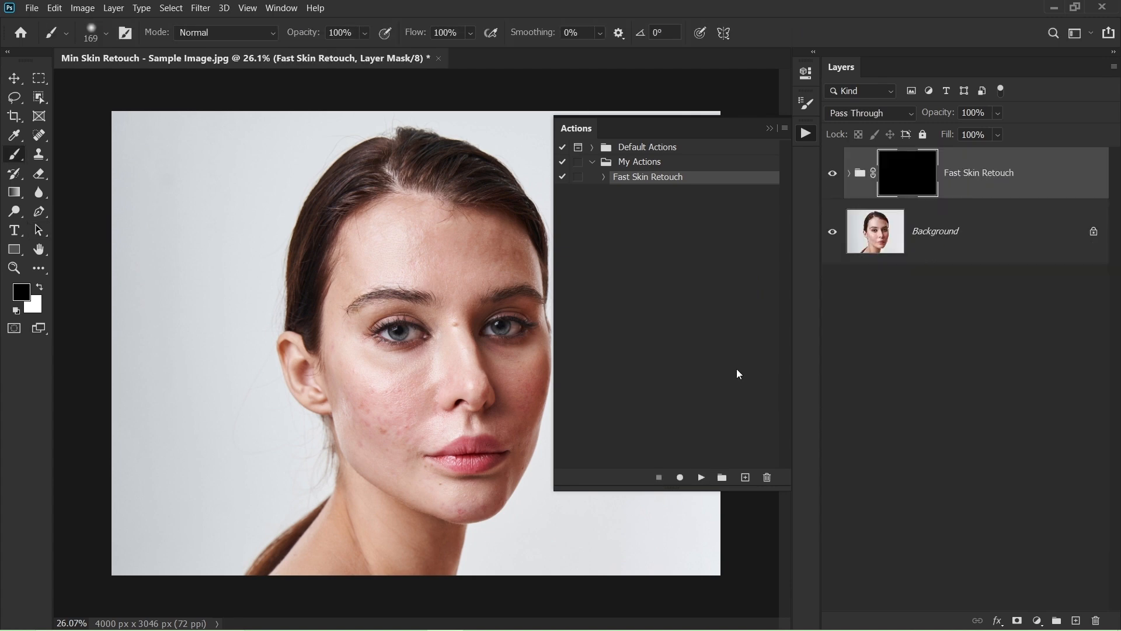
click(806, 133)
- Paint white with the Brush on the Fast Skin Retouch mask over the blemished cheek beside the visible ear
scroll(383, 430, up, 5)
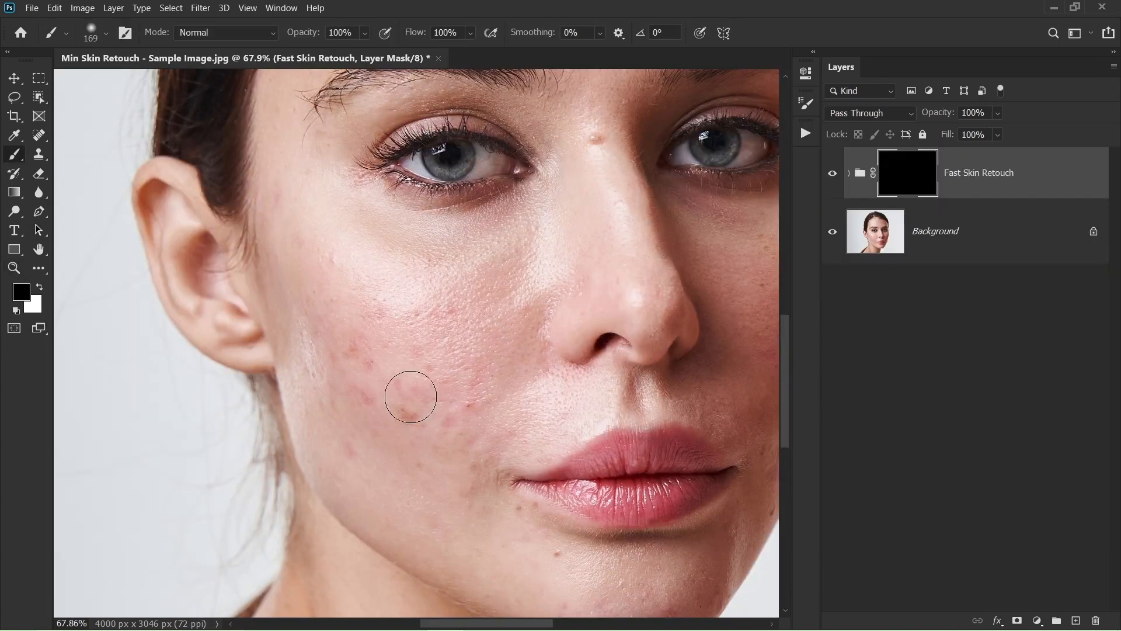
click(39, 286)
click(408, 408)
click(368, 387)
click(325, 332)
click(368, 388)
click(338, 267)
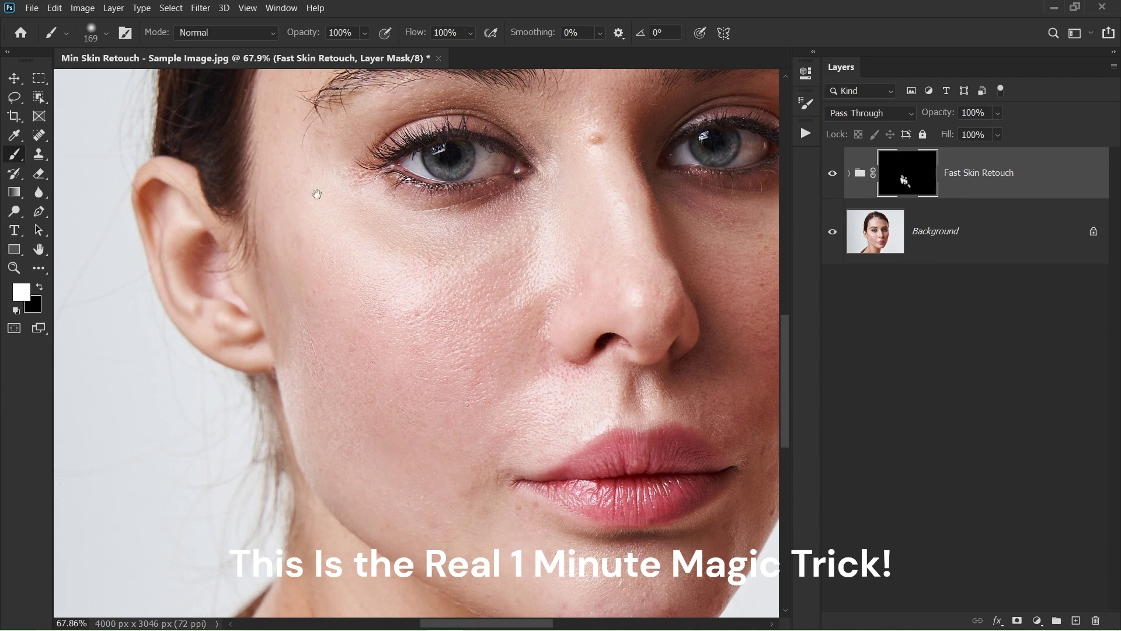
- Paint white on the Fast Skin Retouch mask over the blemishes on the forehead and the opposite side of the face
scroll(306, 359, up, 3)
scroll(380, 217, up, 2)
scroll(575, 272, right, 3)
click(280, 243)
click(464, 268)
click(409, 251)
click(527, 335)
click(528, 293)
scroll(515, 317, down, 5)
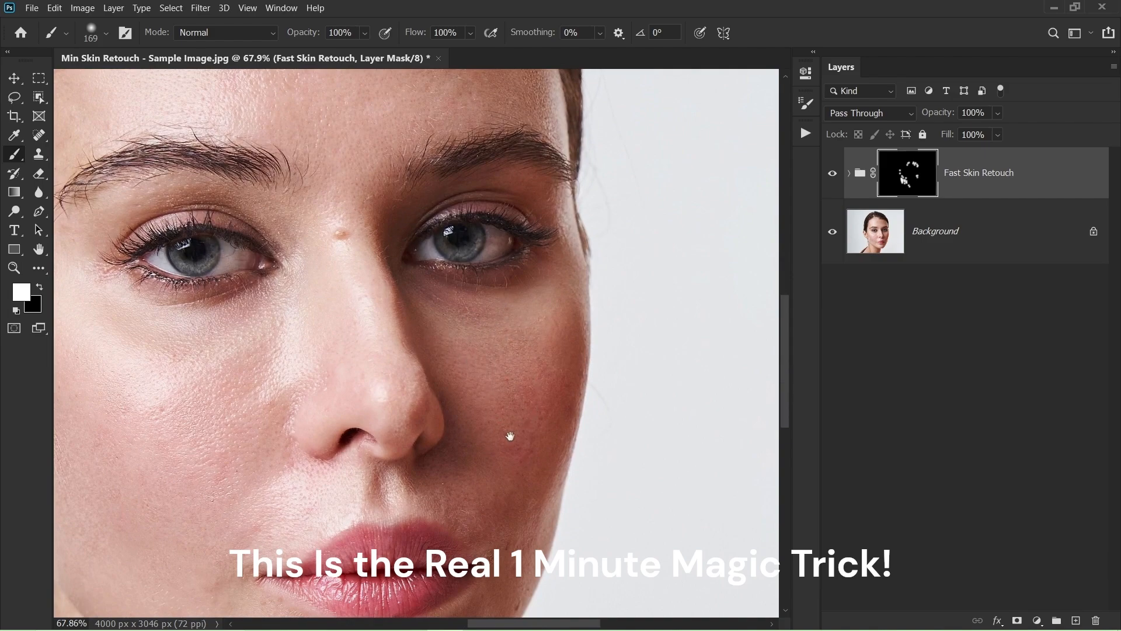
scroll(408, 507, down, 2)
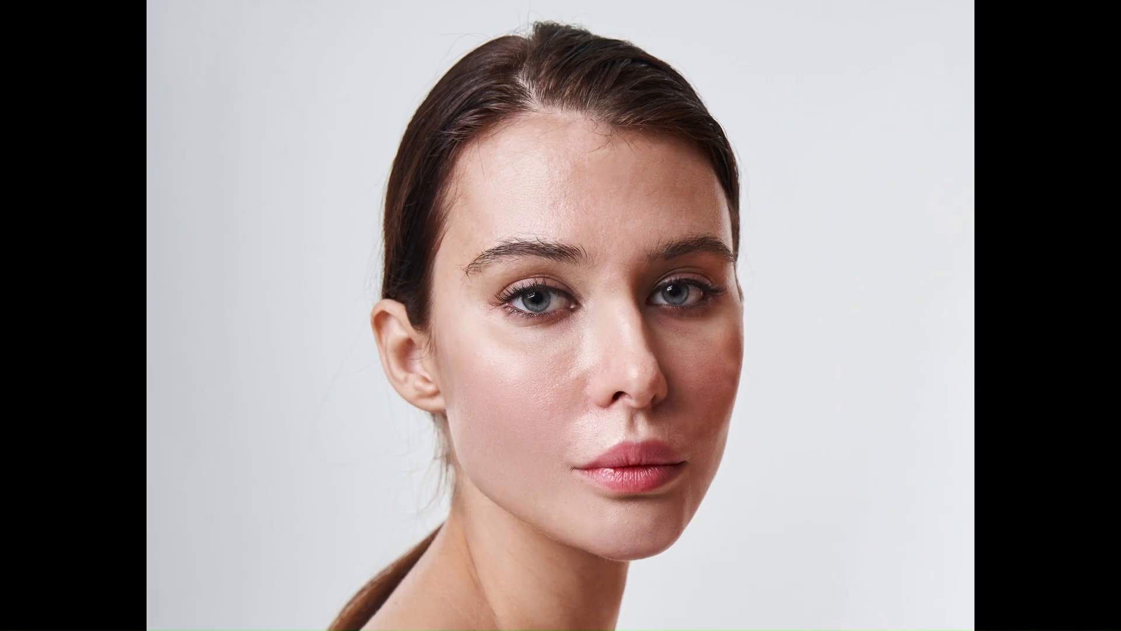